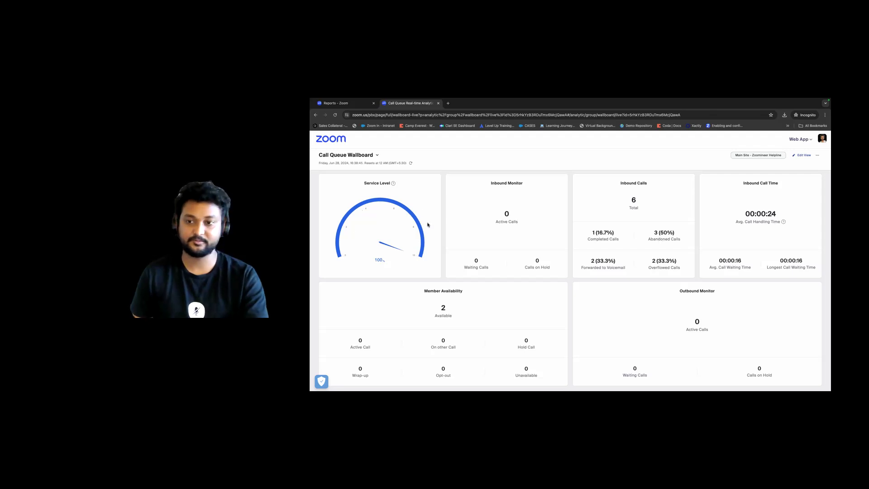
Leave the Call Queue Wallboard and open the Call Queue Historical Reports from Zoom Phone Analytics
mouse_move(783, 222)
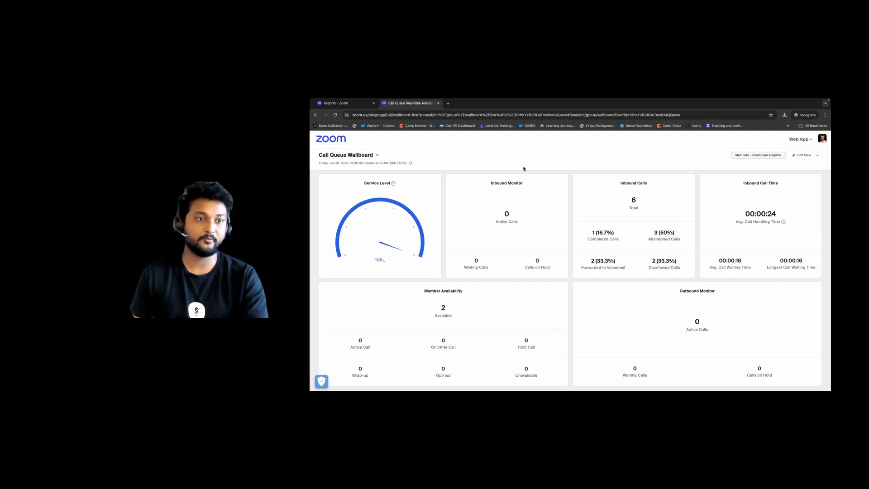
left_click(349, 106)
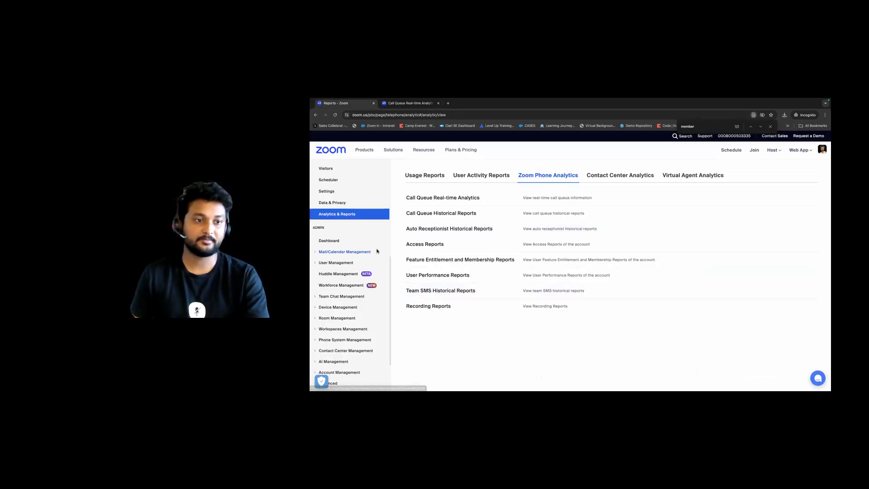
scroll(377, 250, "up", 5)
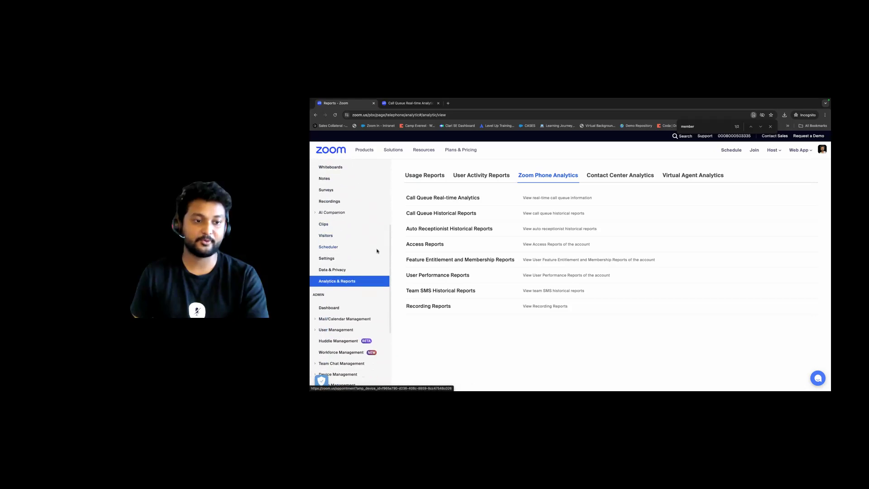
left_click(546, 214)
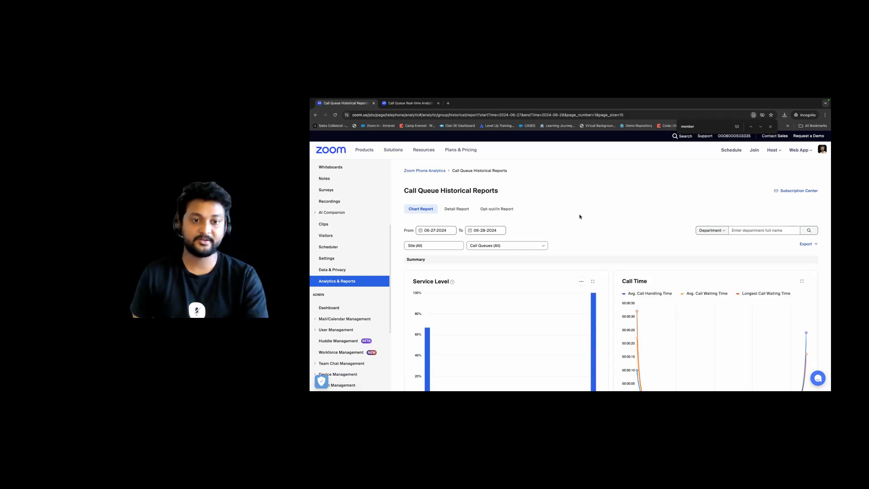
Set the start date of the call queue Chart Report to 06-28-2024
scroll(580, 217, "down", 2)
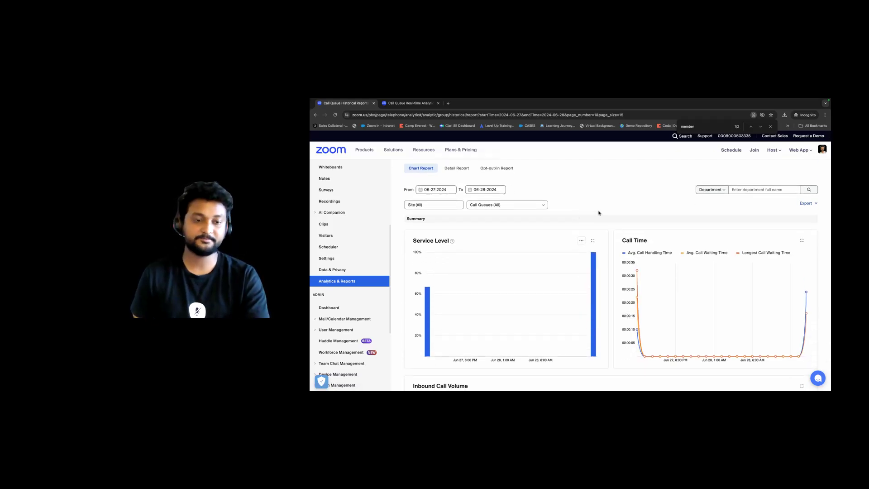
left_click(444, 194)
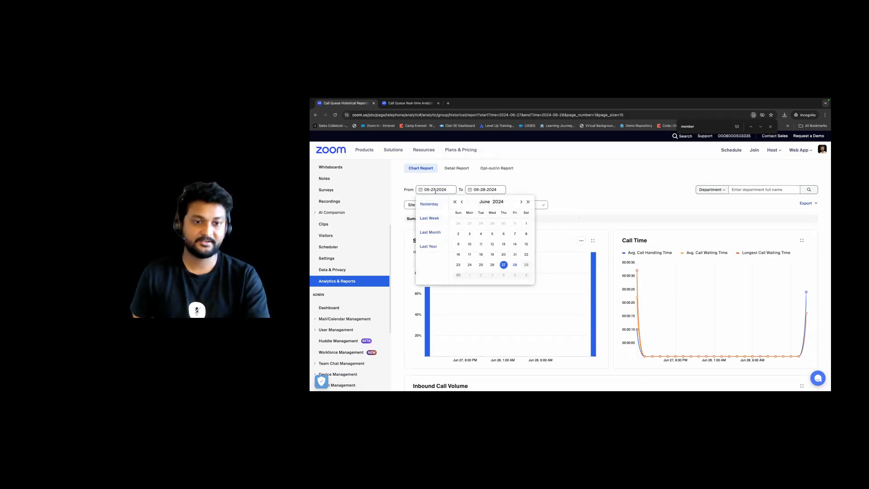
left_click(515, 265)
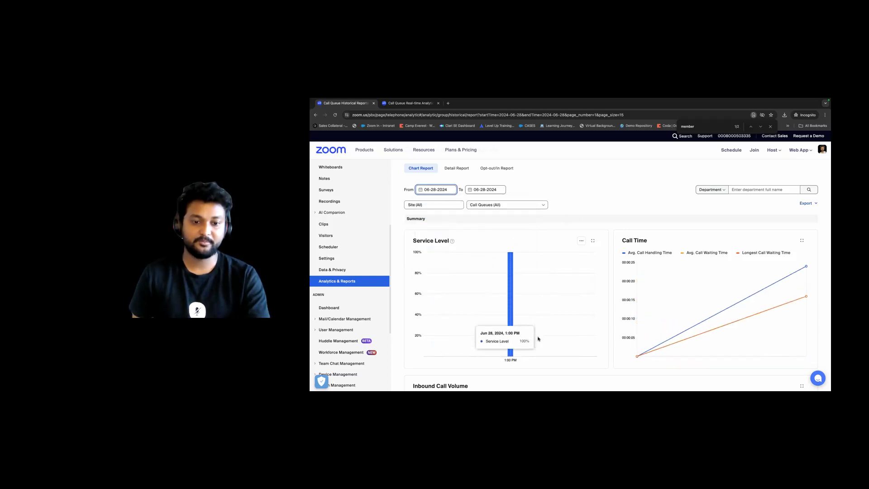
Review the summary charts and open the Zoomineer Helpline report from the Call Queues table
scroll(556, 268, "down", 3)
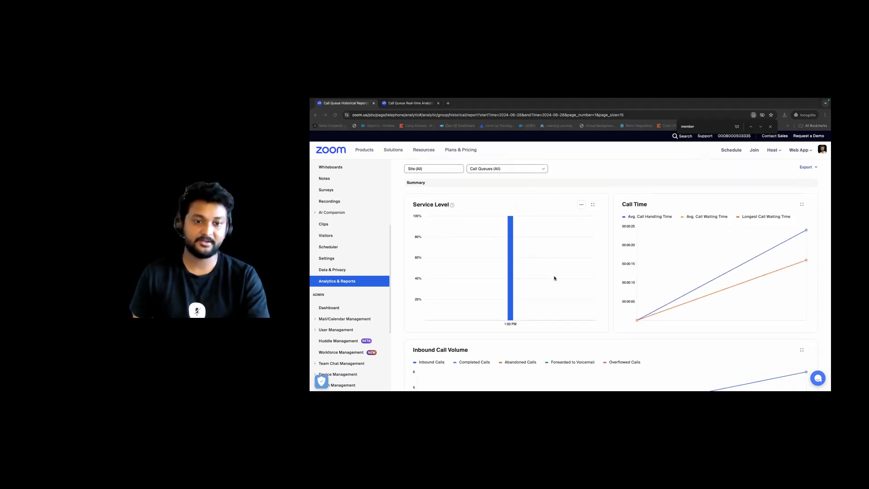
scroll(557, 267, "down", 6)
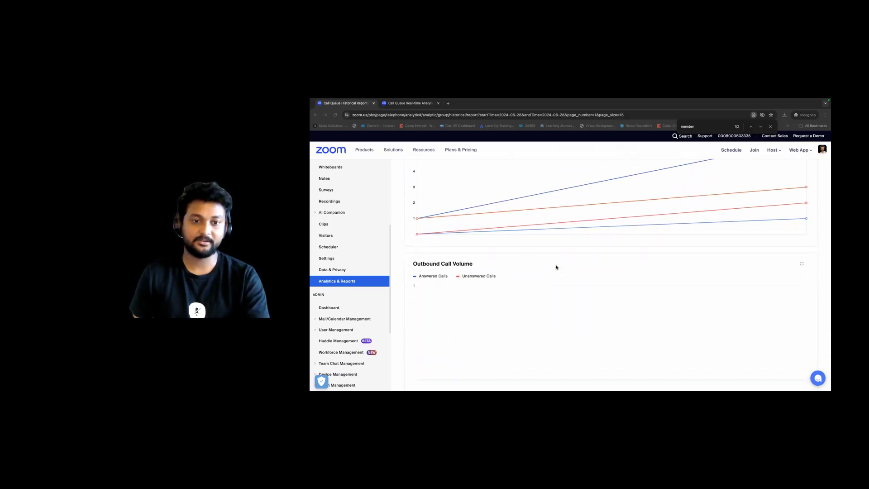
scroll(592, 245, "down", 3)
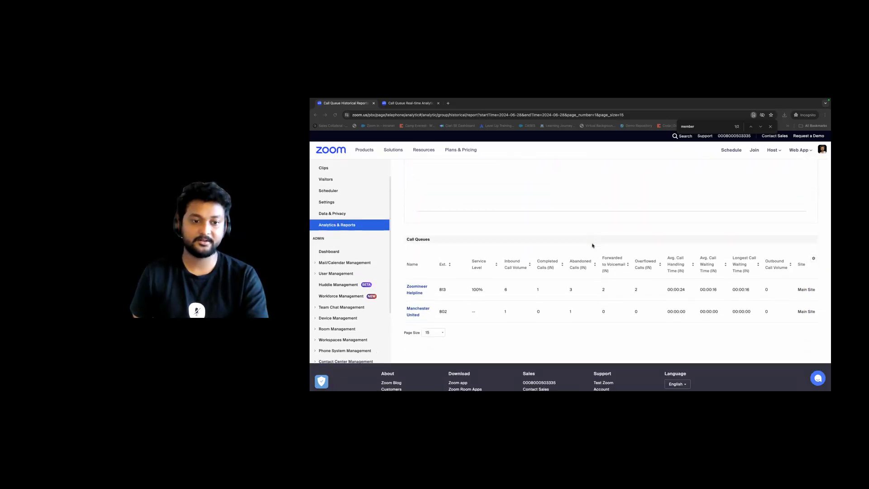
left_click(415, 288)
scroll(466, 280, "right", 1)
scroll(498, 276, "left", 1)
left_click(417, 288)
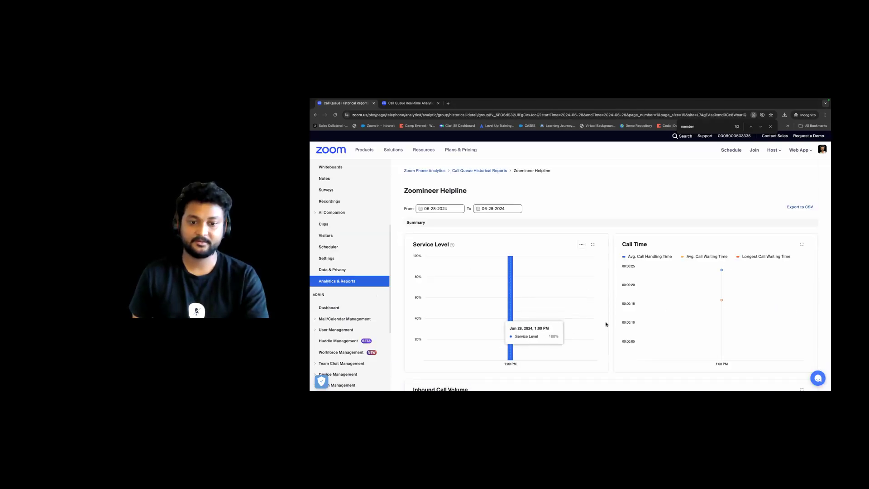
Open the Service Level Settings for Zoomineer Helpline and check the service level on the real-time Call Queue Wallboard
scroll(606, 295, "down", 1)
left_click(581, 234)
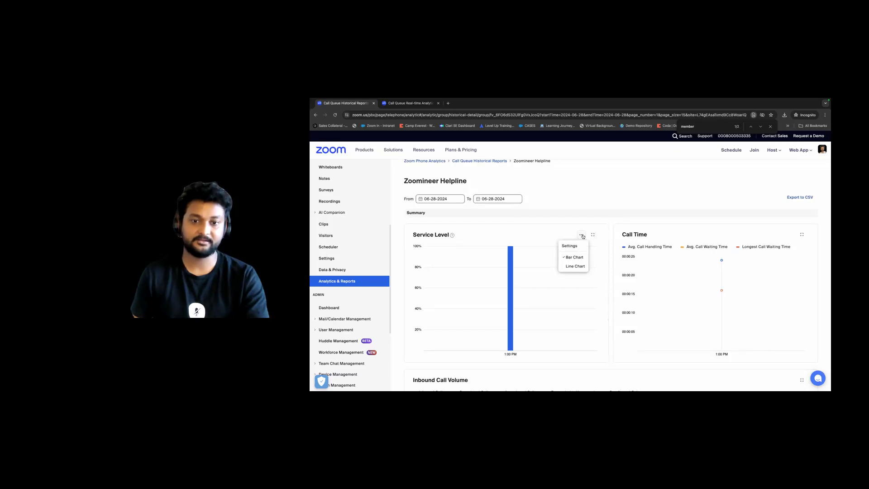
left_click(570, 246)
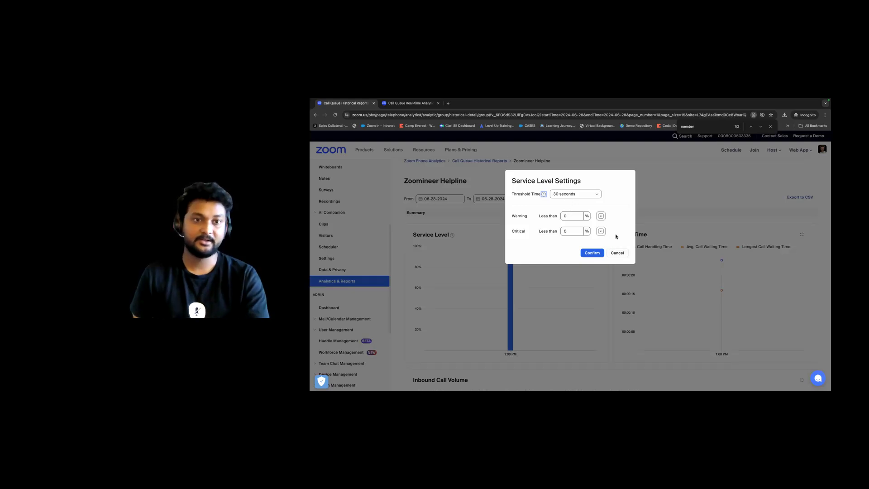
left_click(410, 104)
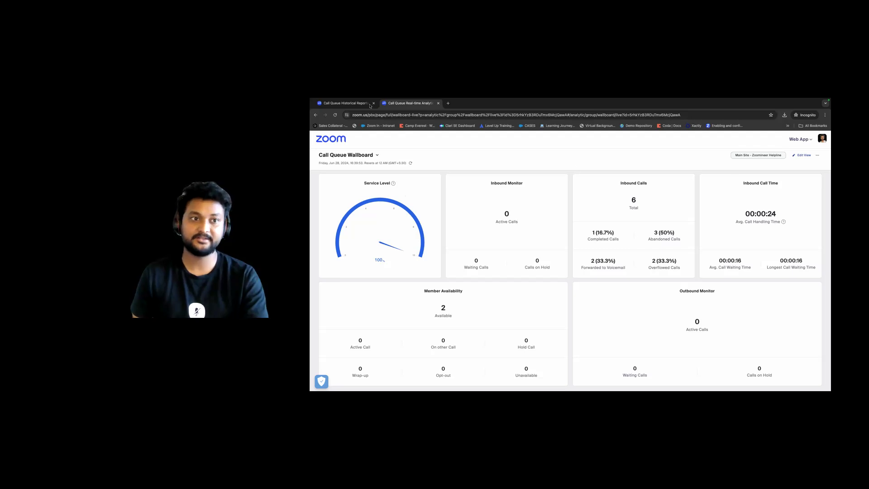
left_click(344, 103)
Read the explanation of the service level Threshold Time and close the settings without saving changes
left_click(595, 195)
left_click(543, 194)
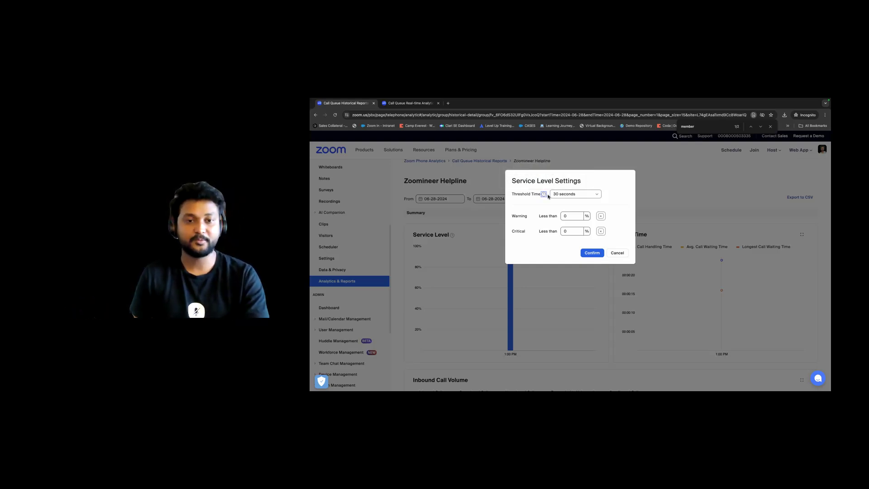
mouse_move(543, 195)
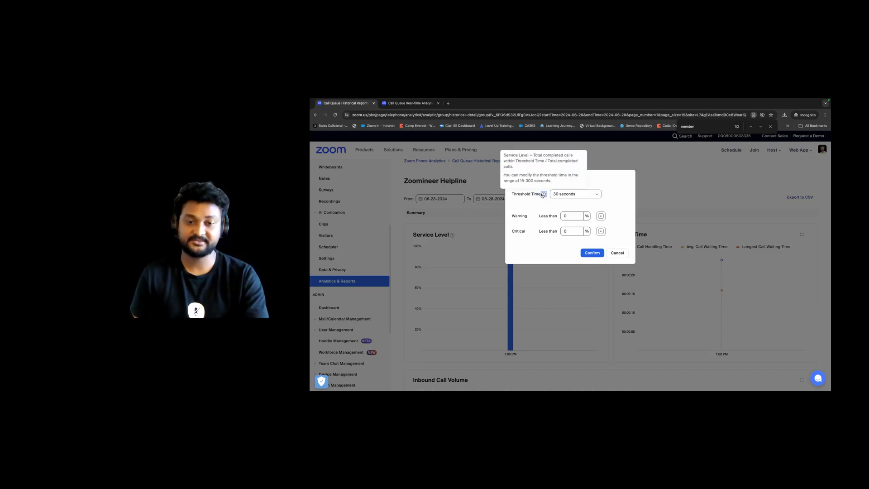
left_click(617, 253)
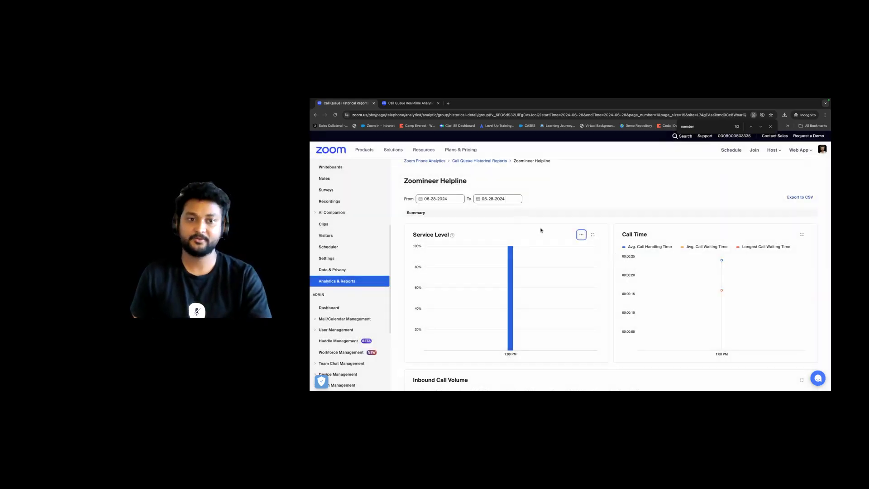
Review the Zoomineer Helpline members table and return to the Call Queue Historical Reports
scroll(546, 229, "down", 10)
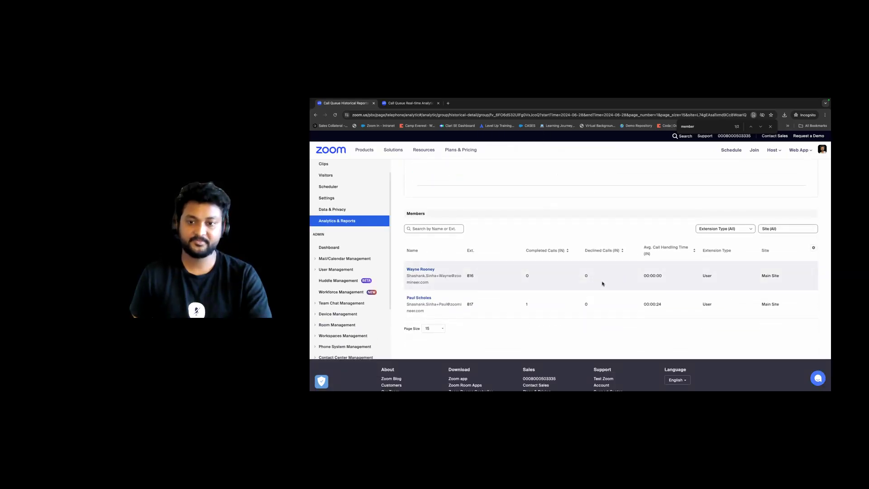
scroll(601, 282, "up", 10)
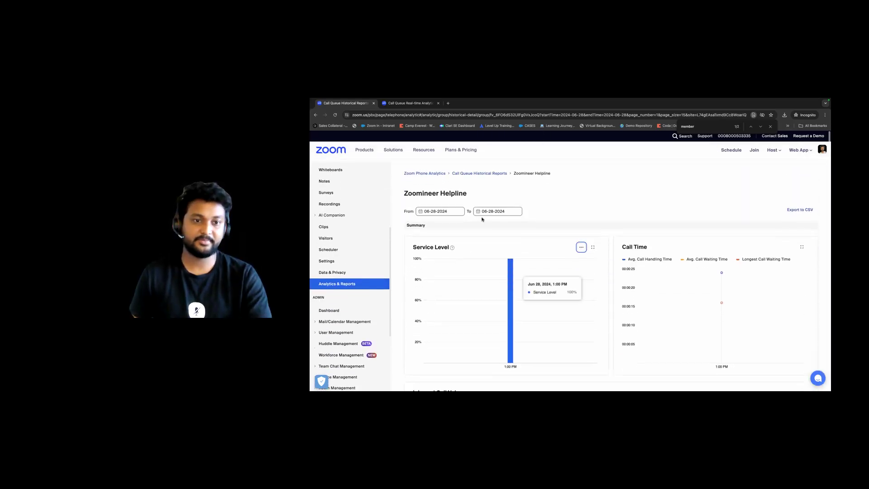
left_click(488, 170)
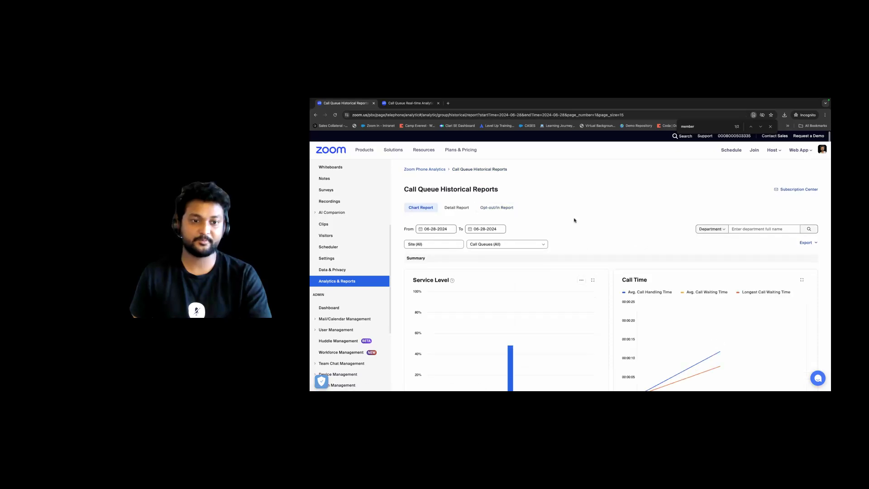
Open the call queue Detail Report and examine the result of each logged inbound call
left_click(463, 209)
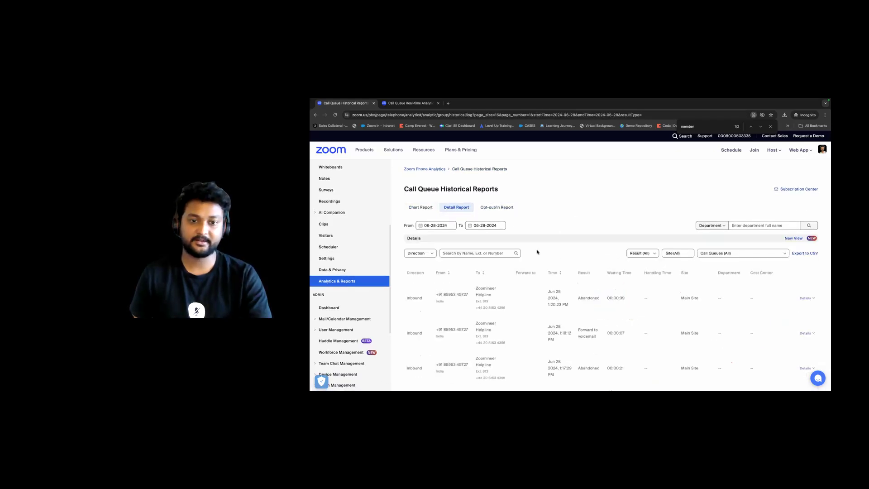
scroll(532, 254, "down", 2)
scroll(532, 254, "down", 2)
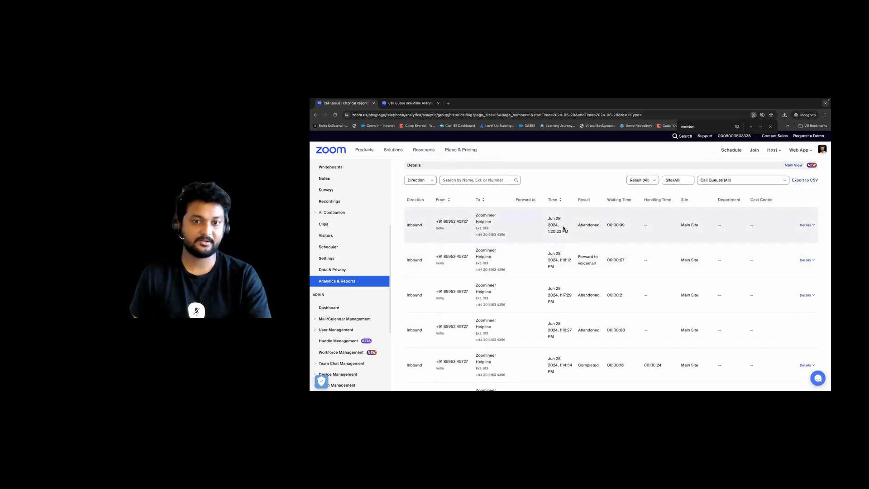
left_click_drag(579, 225, 594, 225)
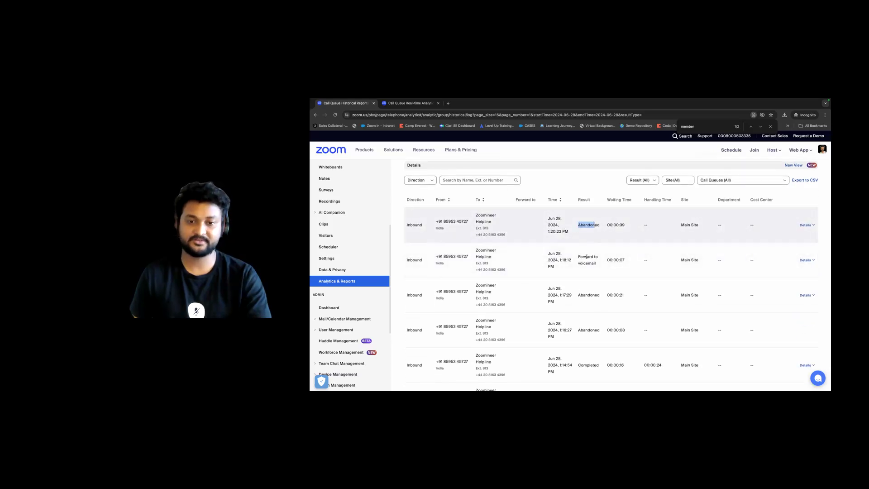
scroll(586, 257, "down", 5)
left_click_drag(578, 276, 588, 277)
left_click(588, 277)
scroll(589, 277, "down", 1)
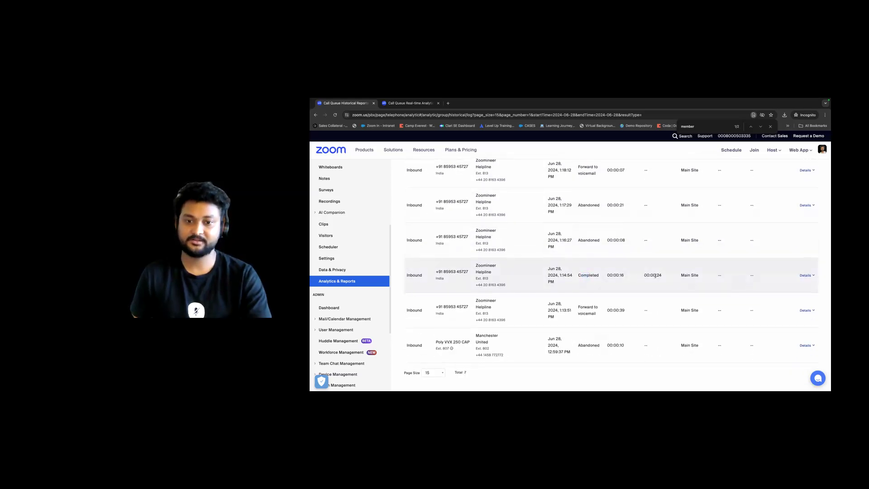
Expand the details of the completed Zoomineer Helpline call and examine how it was routed among members
left_click(805, 275)
scroll(618, 292, "down", 2)
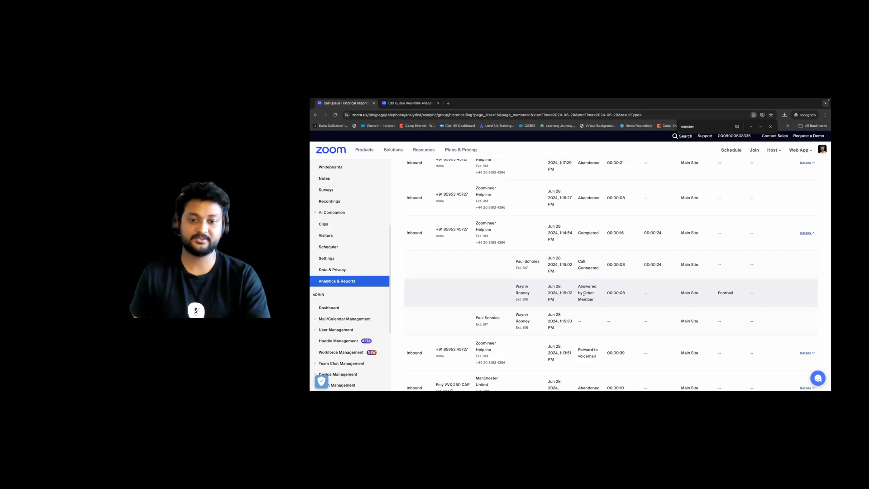
scroll(593, 297, "up", 5)
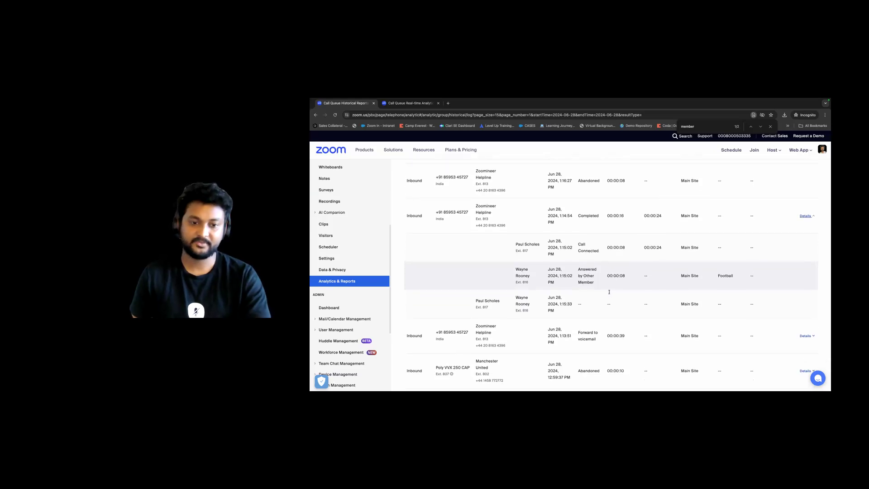
scroll(609, 295, "up", 4)
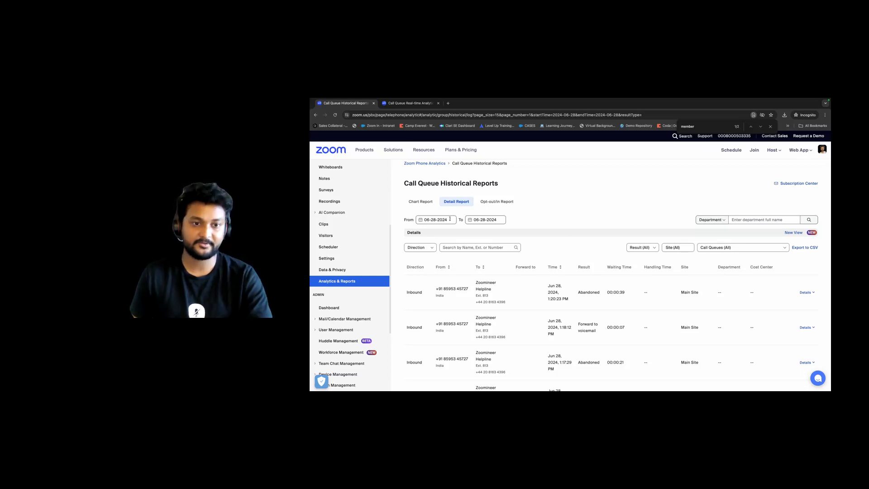
Open the Opt-out/In Report and examine the members' opt-out and opt-in entries and the reason given
left_click(488, 203)
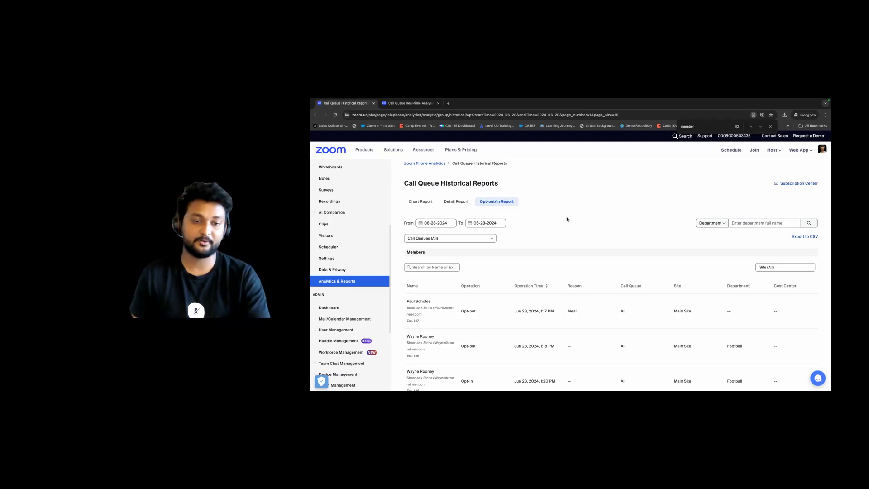
scroll(567, 220, "down", 3)
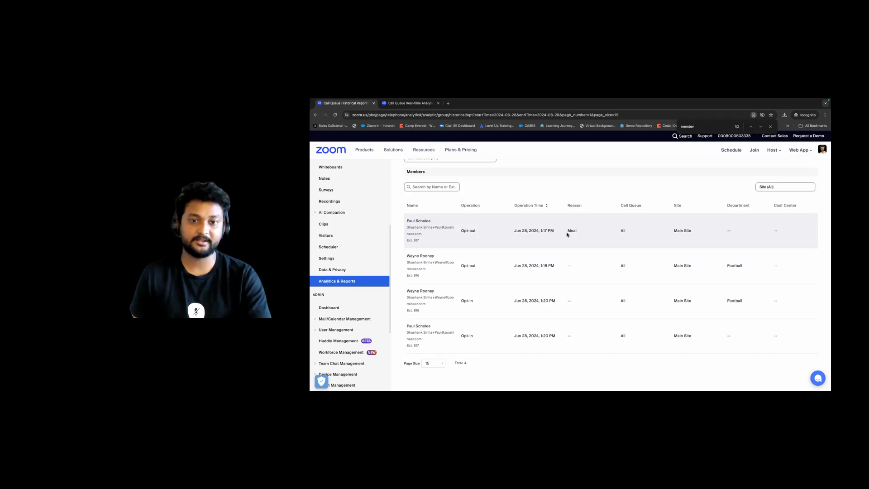
double_click(576, 230)
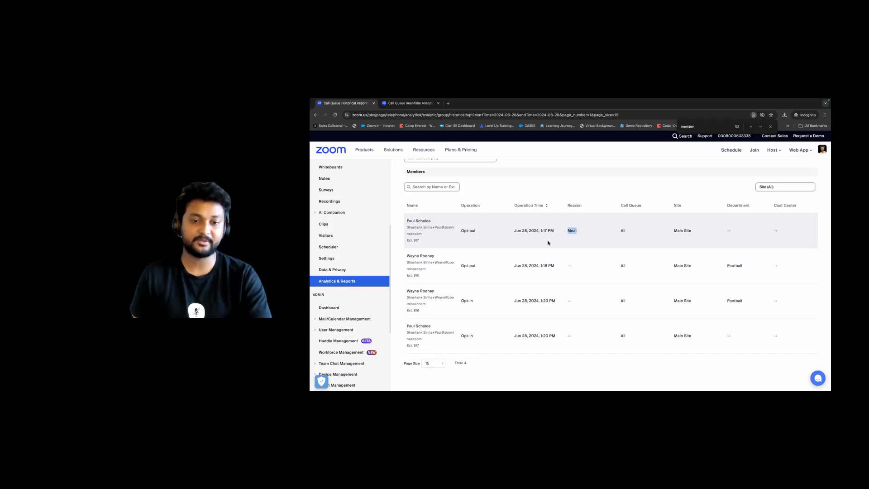
scroll(545, 240, "up", 3)
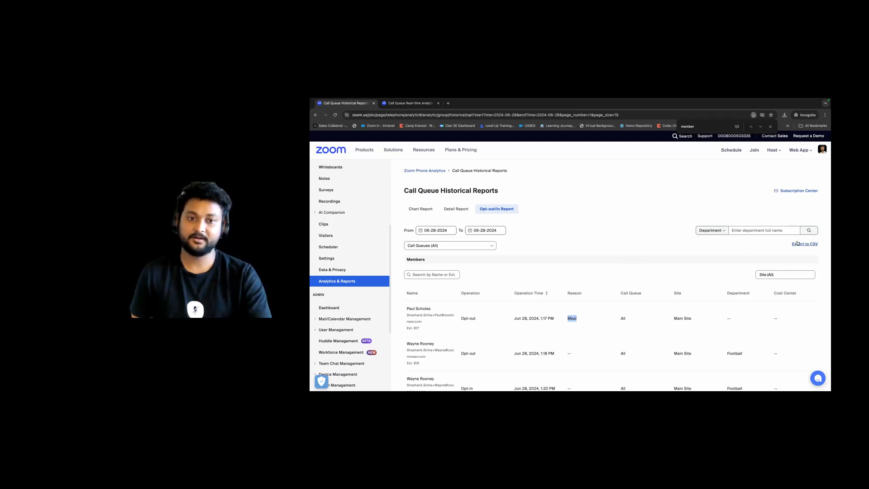
Revisit the call queue Detail and Chart Reports and open the User Performance Reports from Zoom Phone Analytics
left_click(464, 209)
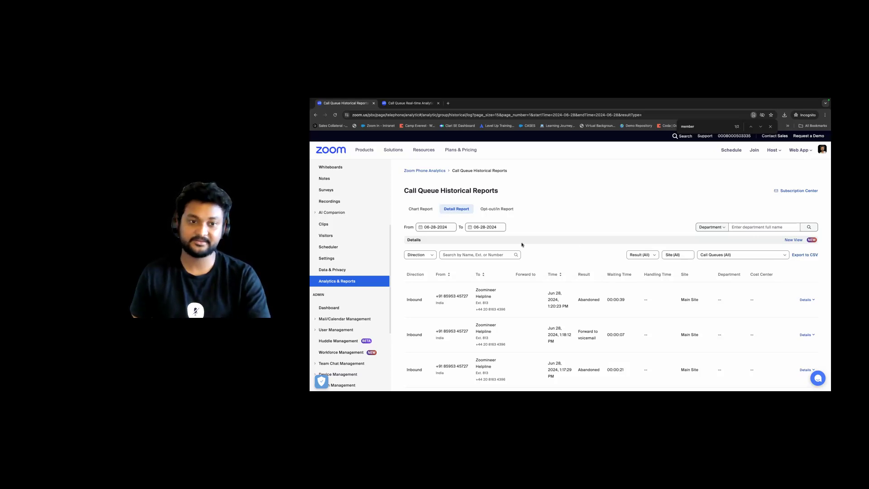
left_click(420, 209)
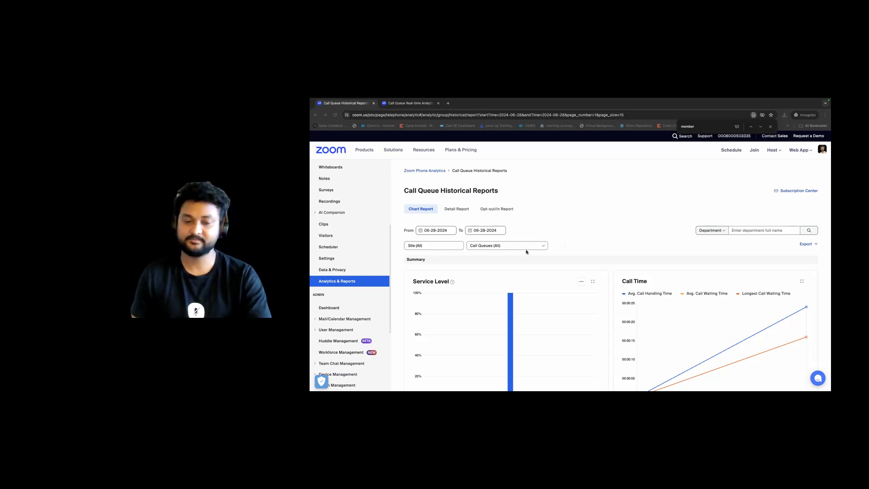
left_click(438, 171)
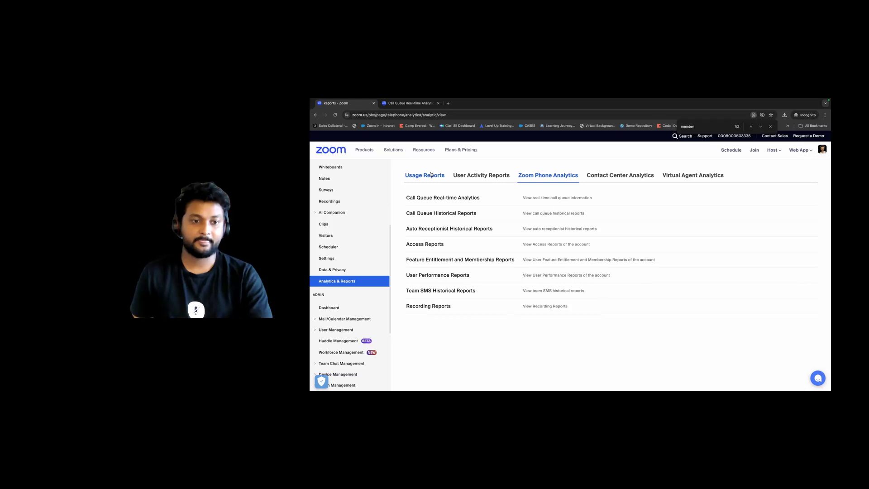
left_click(468, 277)
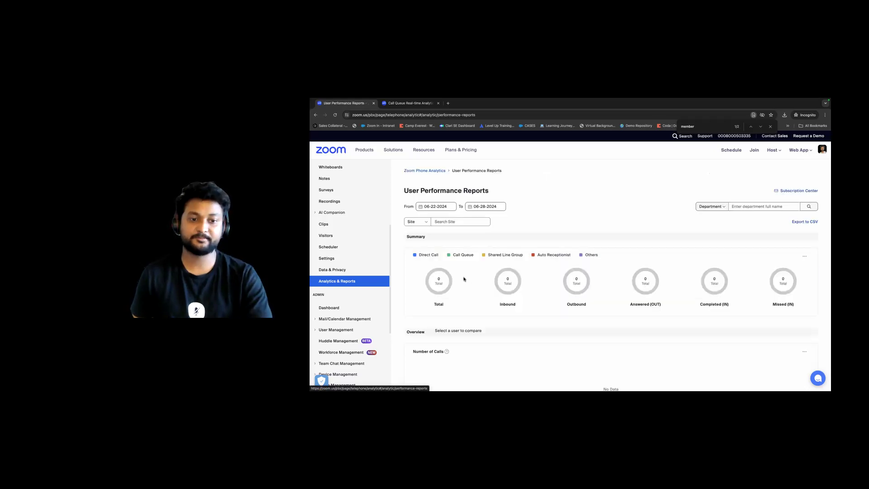
Set the User Performance Reports start date to 06-28-2024 and examine the number of calls and missed calls charts
left_click(436, 206)
left_click(515, 281)
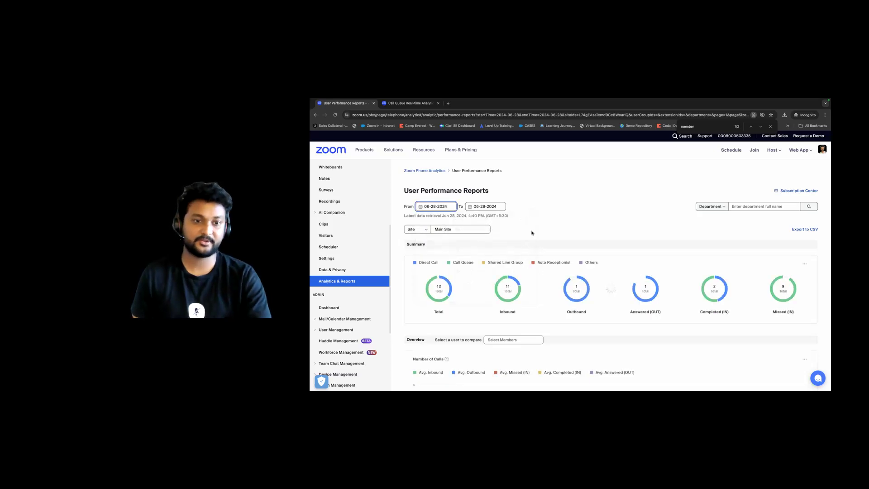
scroll(606, 241, "down", 2)
scroll(605, 242, "down", 3)
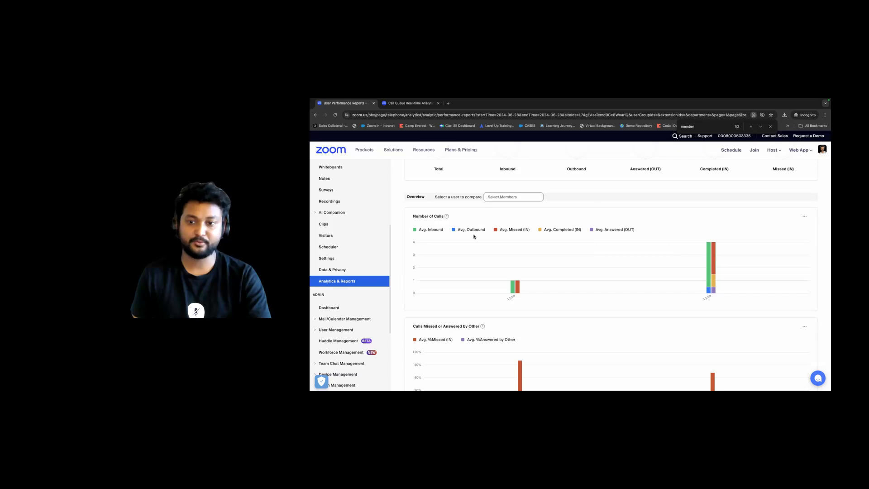
mouse_move(646, 281)
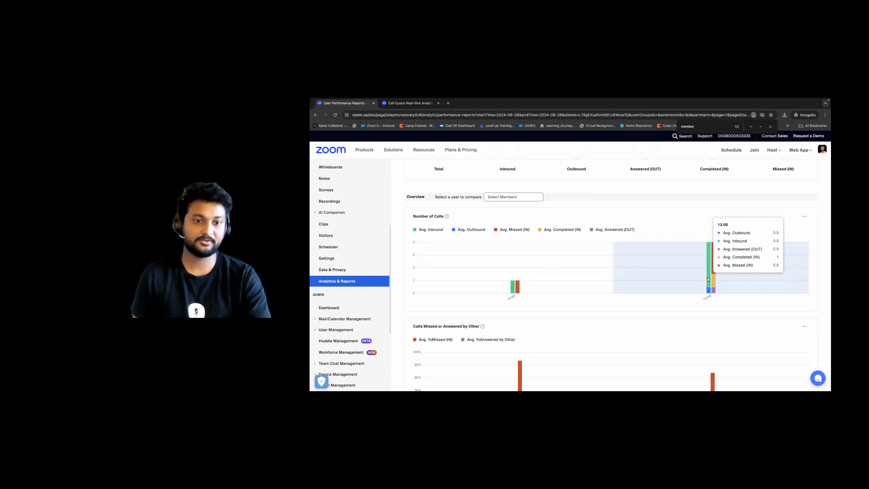
scroll(634, 281, "down", 3)
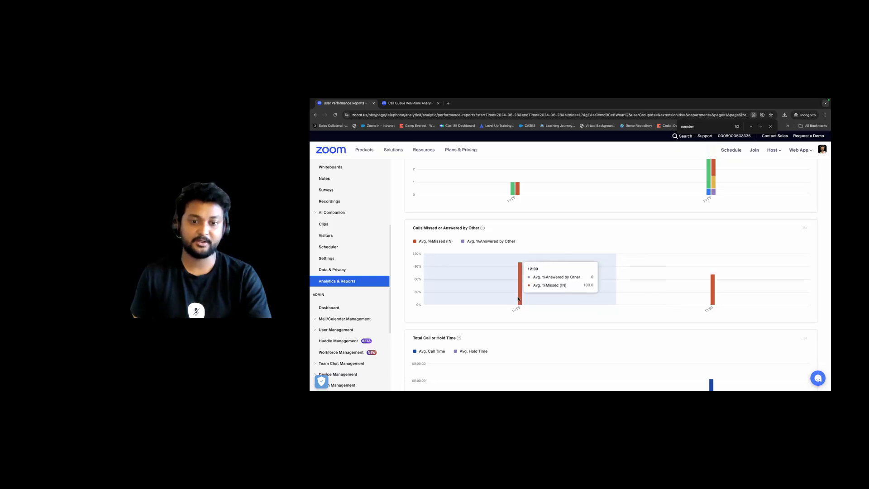
Review the Leaderboard of per-user call figures and look through its available column options
scroll(518, 299, "down", 10)
scroll(518, 298, "up", 1)
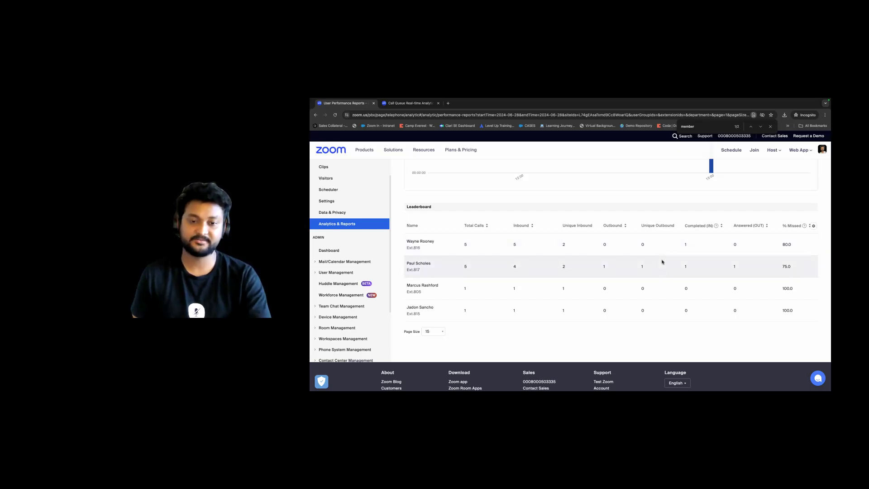
scroll(661, 262, "down", 1)
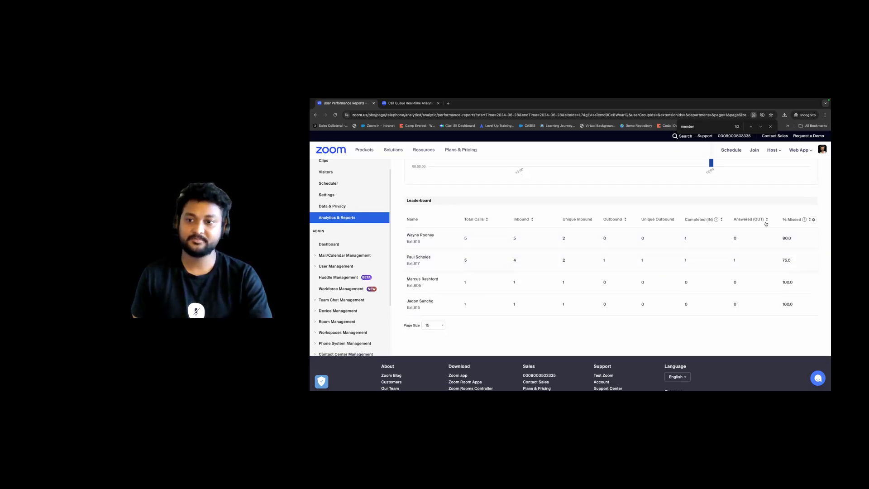
left_click(813, 220)
scroll(770, 281, "down", 2)
scroll(769, 282, "down", 3)
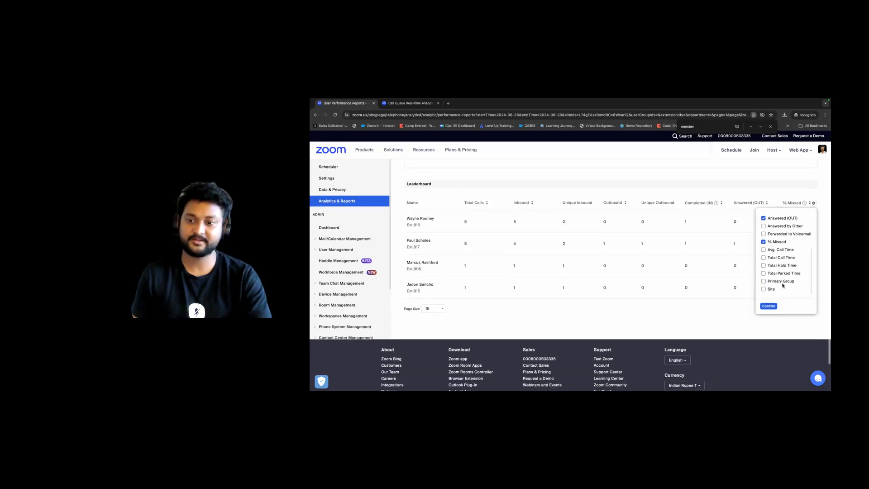
scroll(700, 286, "up", 4)
scroll(700, 286, "up", 6)
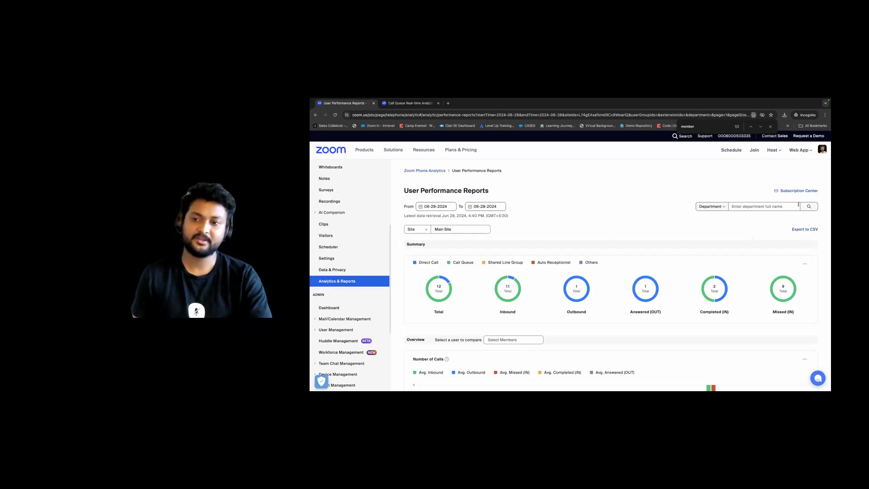
Open the Call Logs Report subscription in the Subscription Center and review its delivery settings and frequency options
scroll(792, 192, "down", 1)
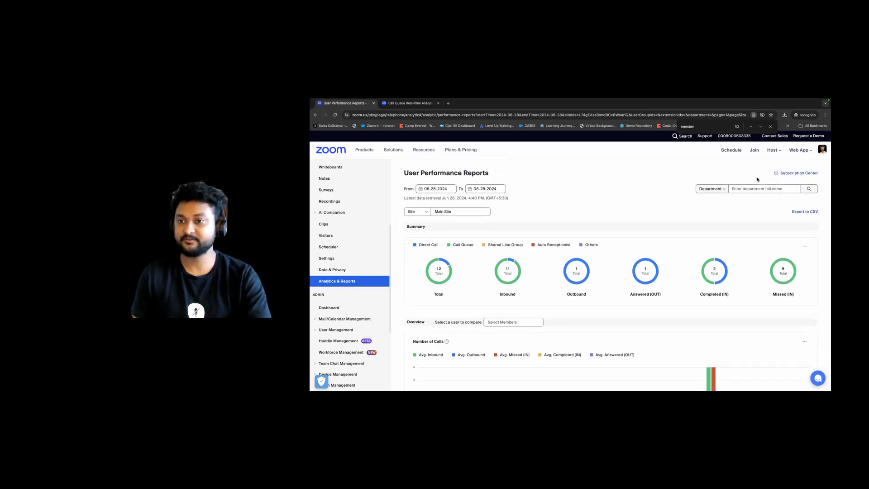
left_click(792, 173)
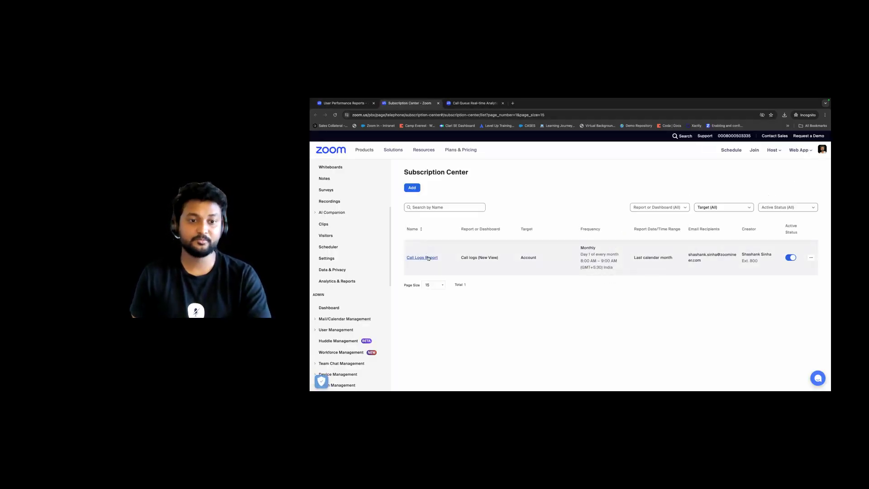
left_click(422, 258)
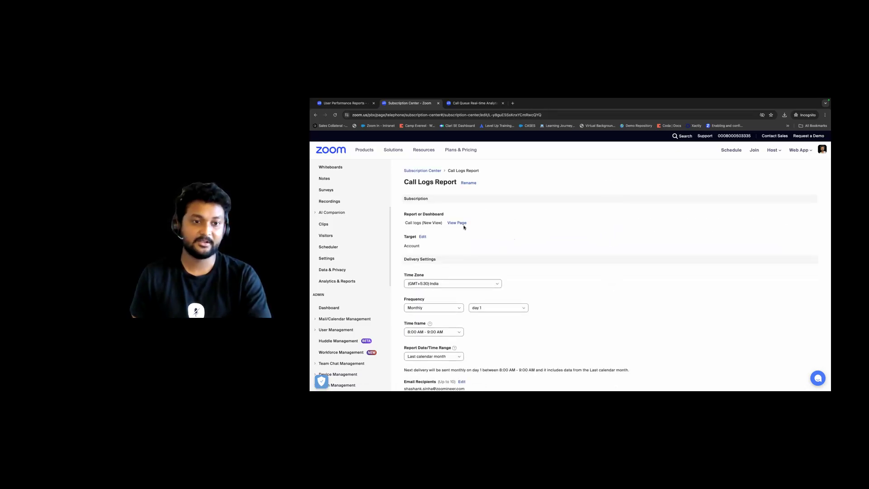
scroll(494, 294, "down", 3)
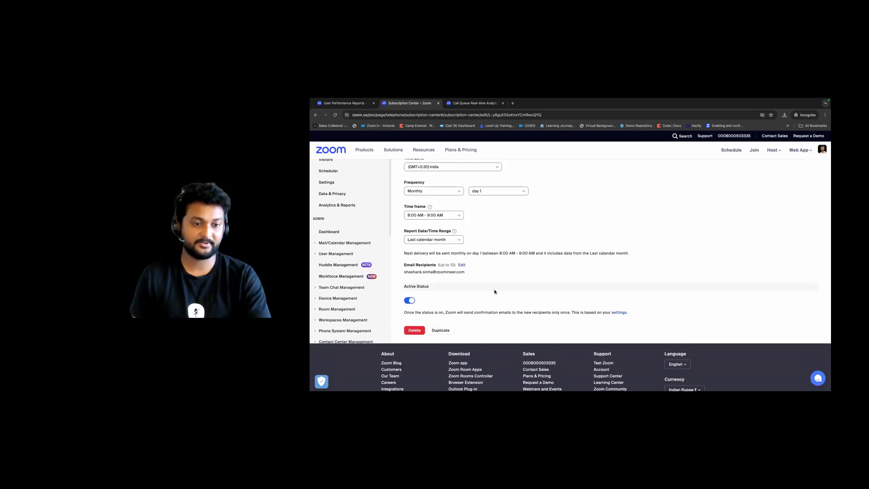
scroll(432, 306, "up", 3)
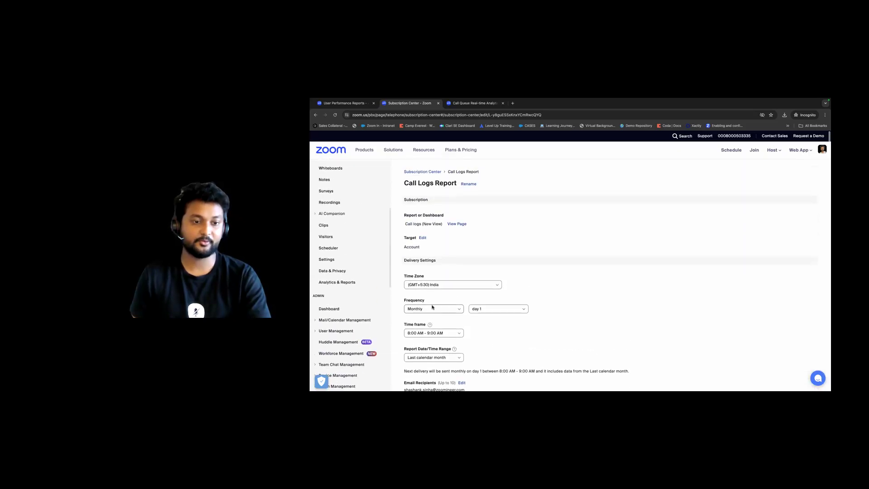
left_click(432, 307)
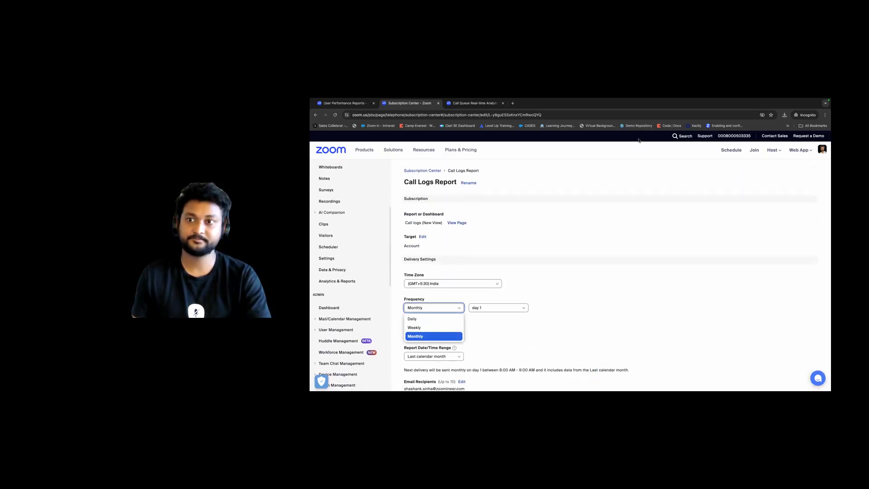
left_click(458, 228)
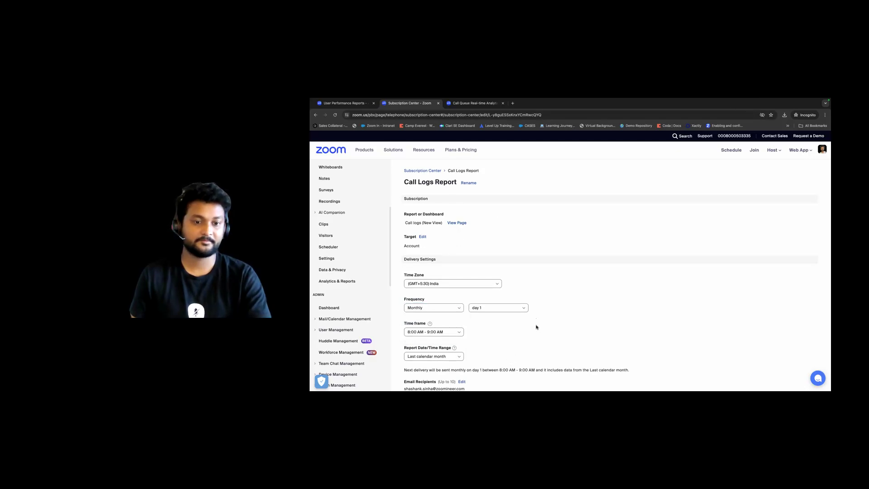
Switch to Finder, open the exported user performance report from the User Performance Reports folder, and widen its spreadsheet window to the full screen width
key("super+Tab")
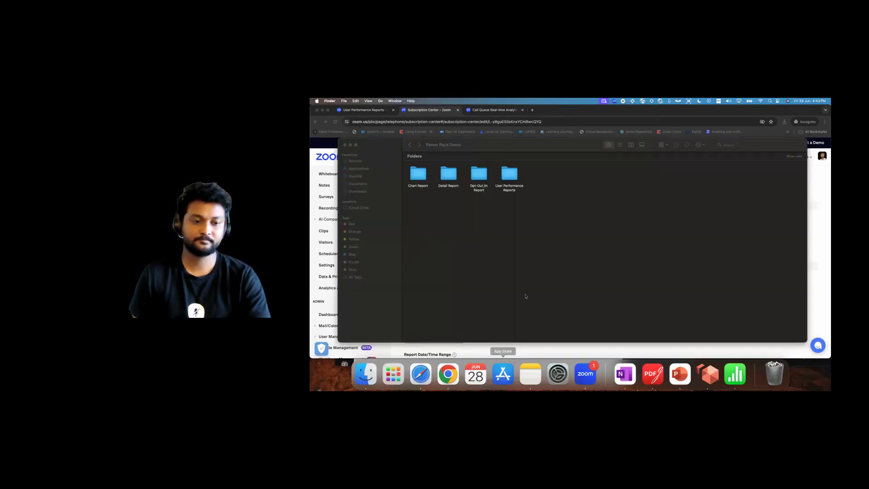
left_click(524, 265)
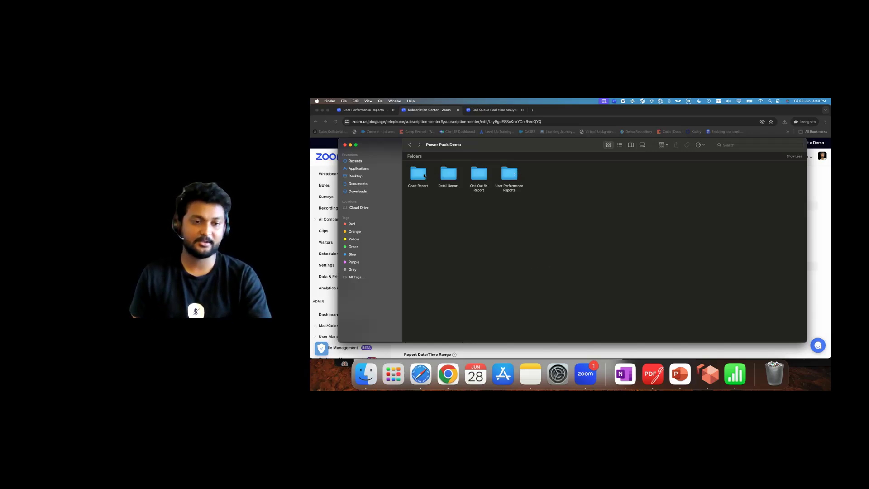
double_click(508, 177)
double_click(420, 172)
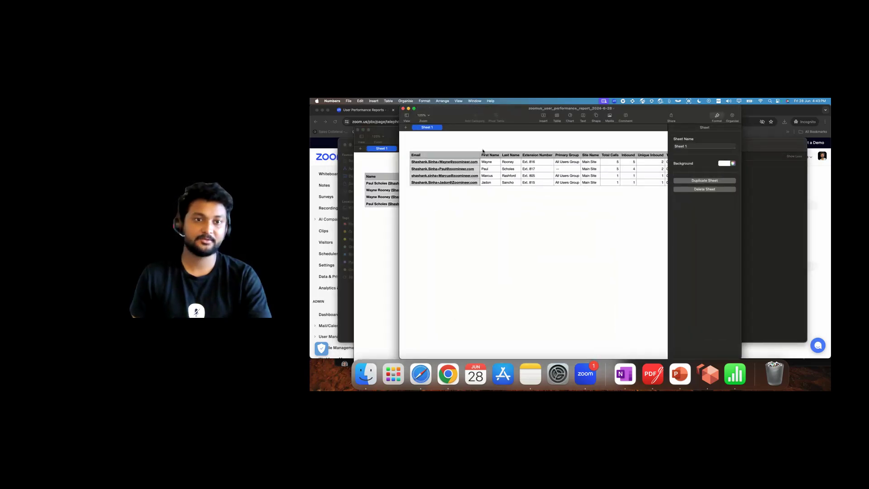
scroll(502, 220, "right", 3)
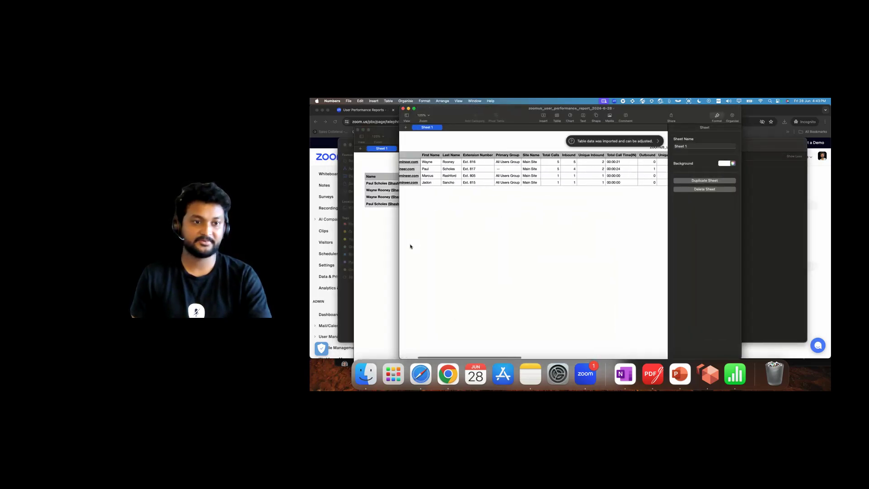
left_click_drag(398, 245, 313, 254)
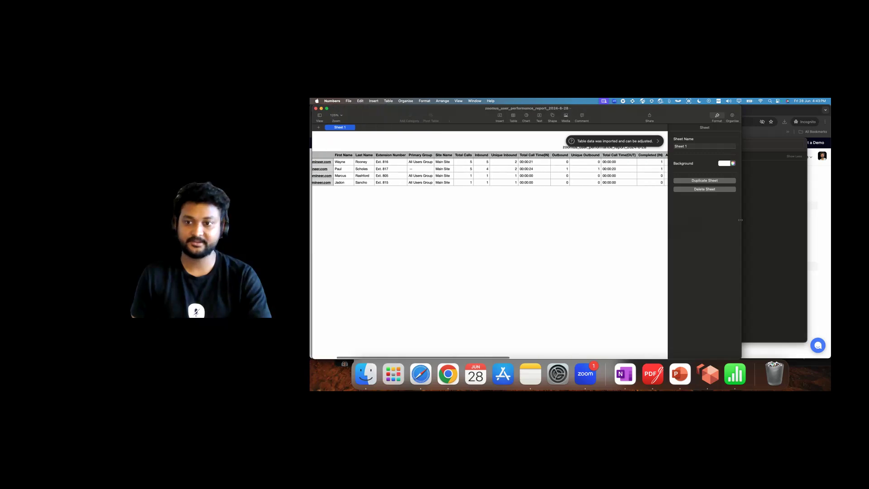
left_click_drag(740, 220, 831, 220)
Examine all columns of the exported user performance report through Cost Center, and minimize the open spreadsheets
scroll(524, 193, "left", 3)
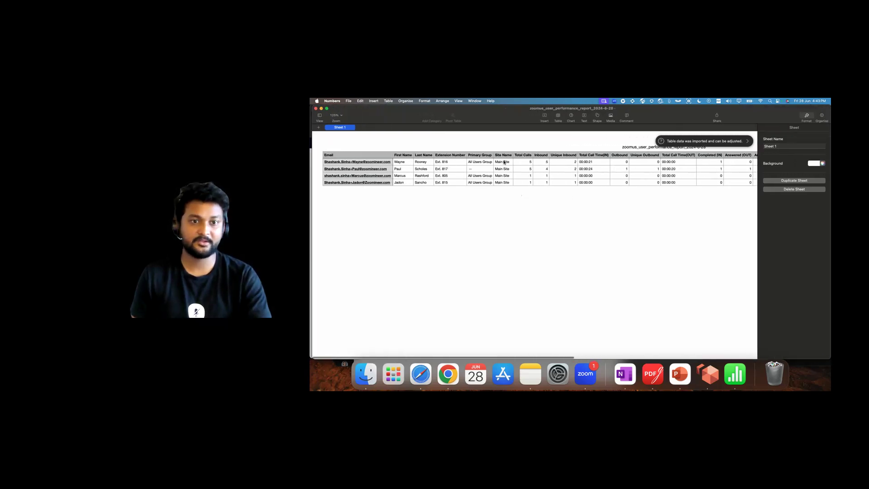
scroll(590, 178, "right", 3)
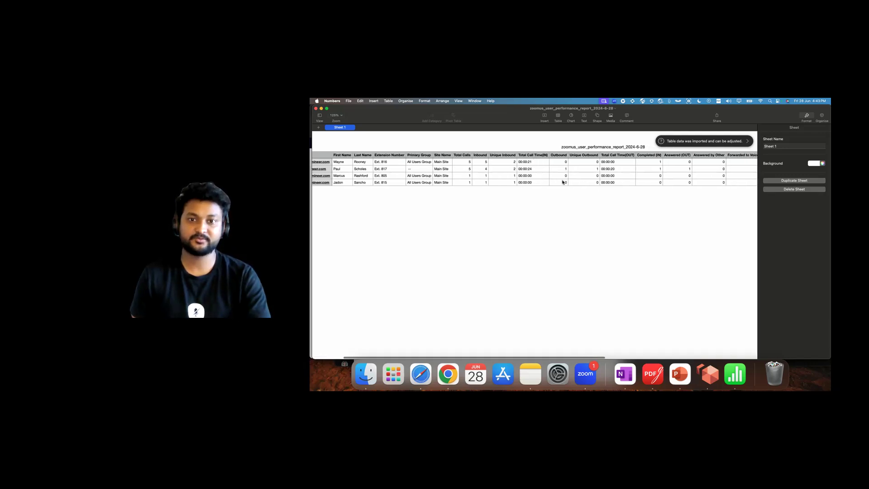
left_click(561, 162)
scroll(595, 169, "right", 3)
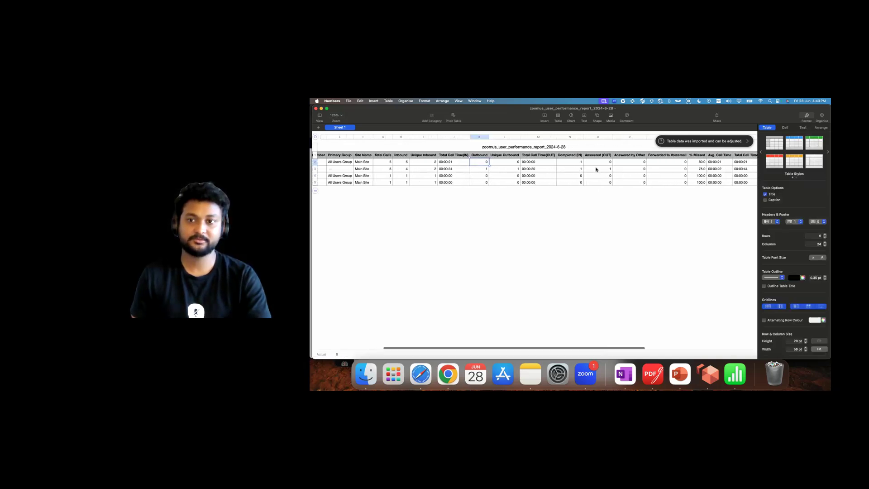
scroll(610, 168, "right", 5)
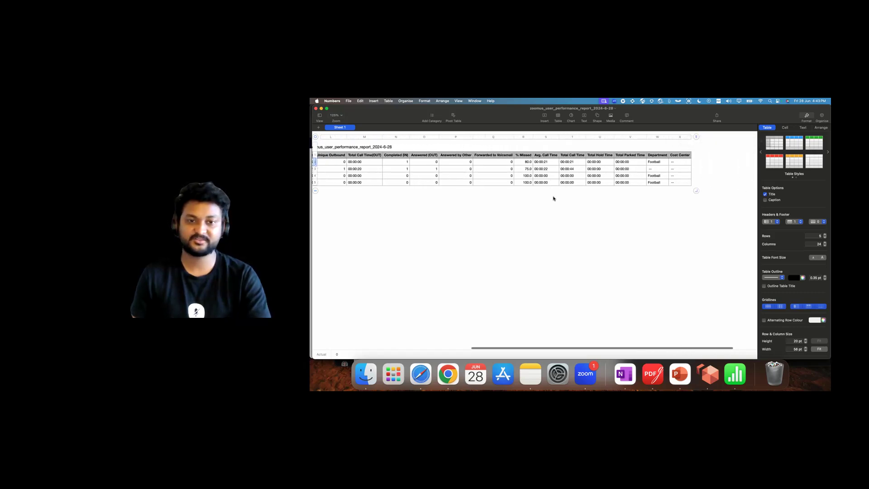
scroll(511, 210, "left", 8)
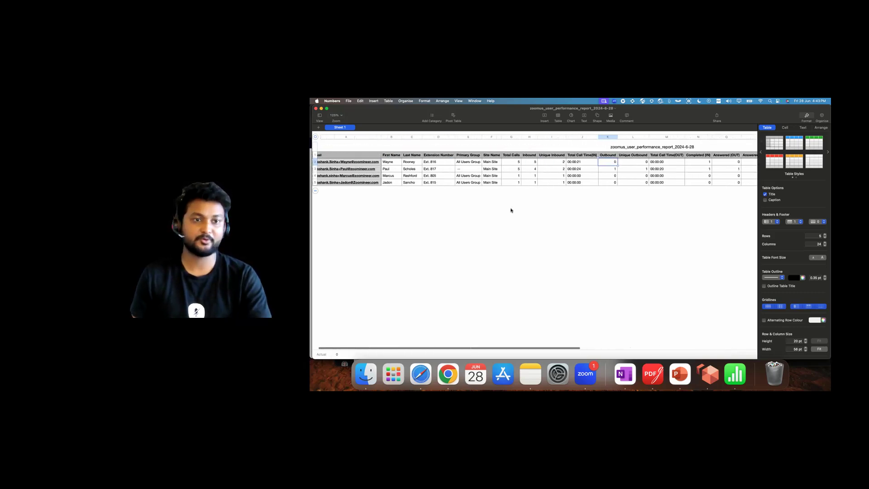
left_click(321, 108)
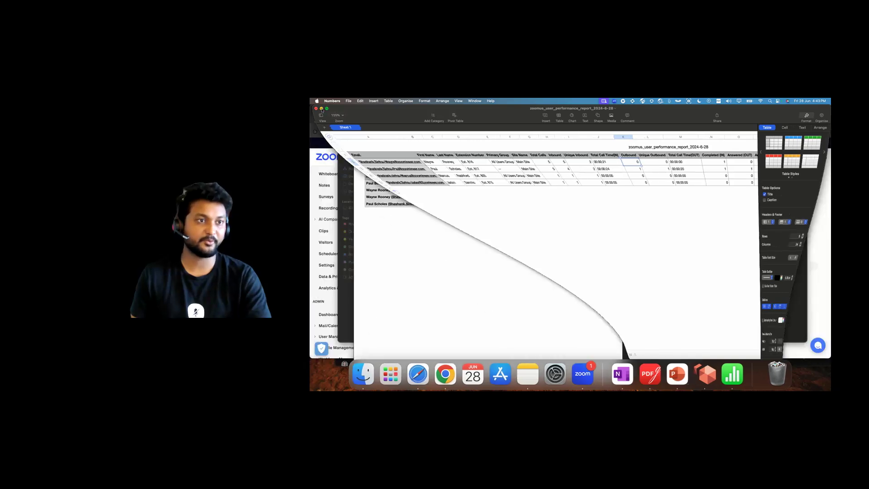
left_click(362, 130)
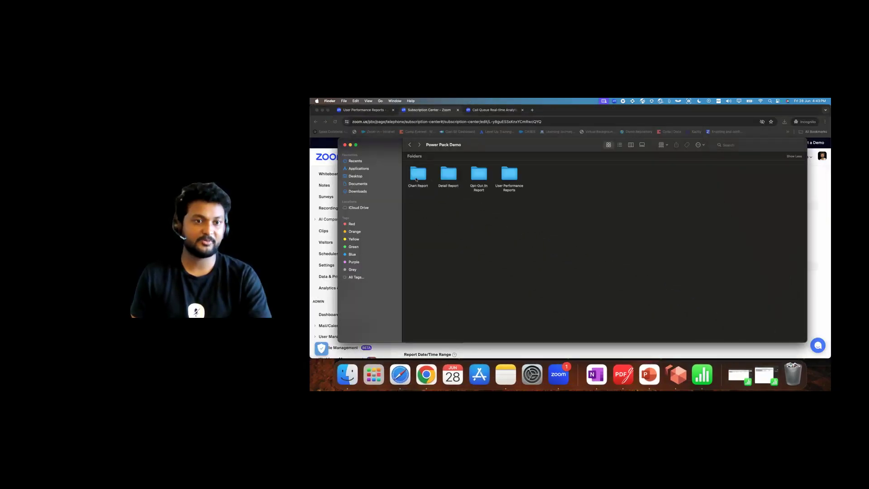
Open the exported call queue historical report from the Chart Report folder, examine its columns through Site, and minimize it
double_click(417, 176)
double_click(420, 179)
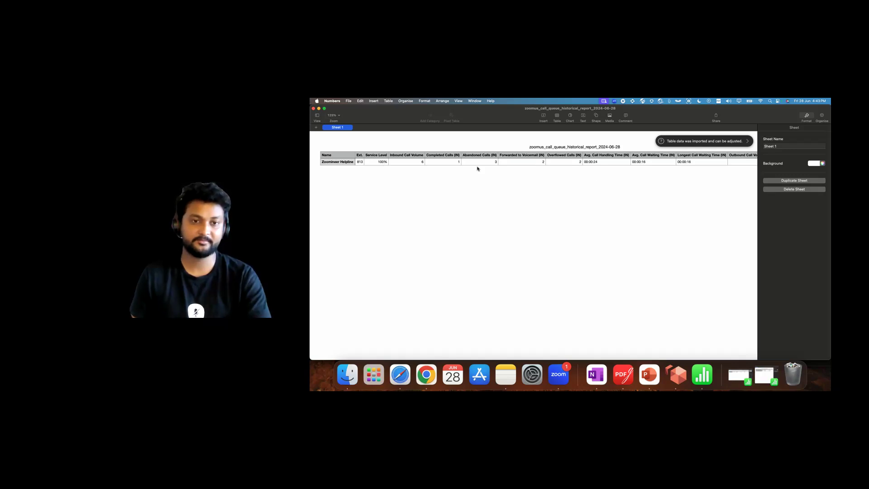
scroll(550, 181, "right", 2)
scroll(552, 180, "right", 3)
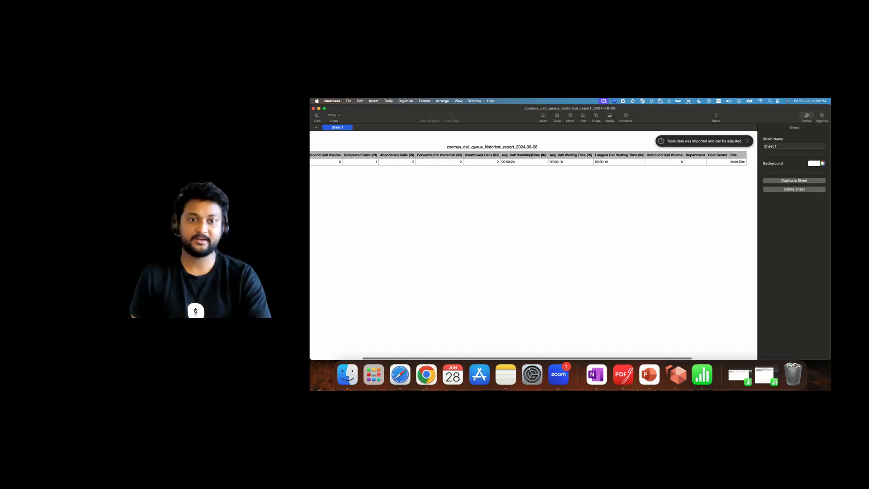
scroll(552, 171, "right", 2)
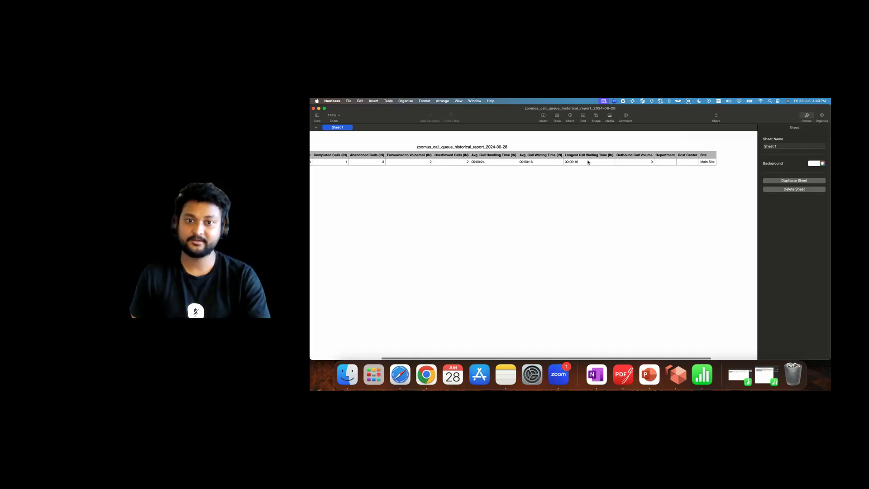
scroll(528, 186, "left", 6)
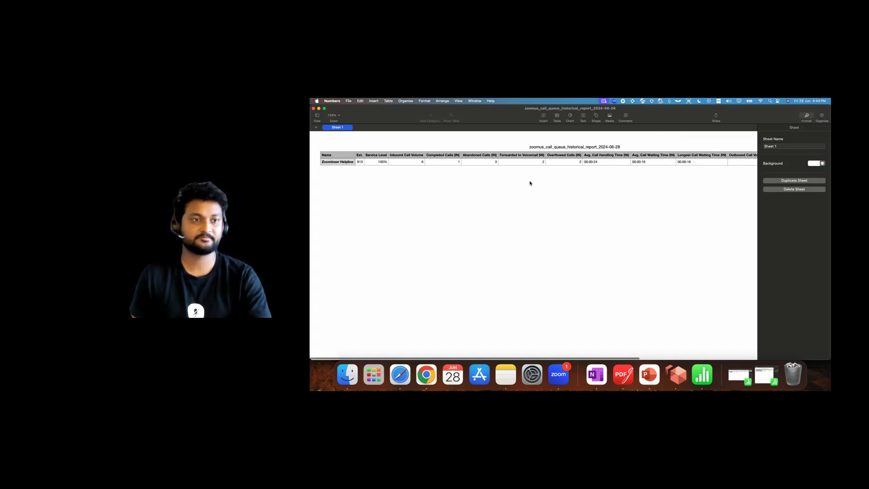
left_click(319, 109)
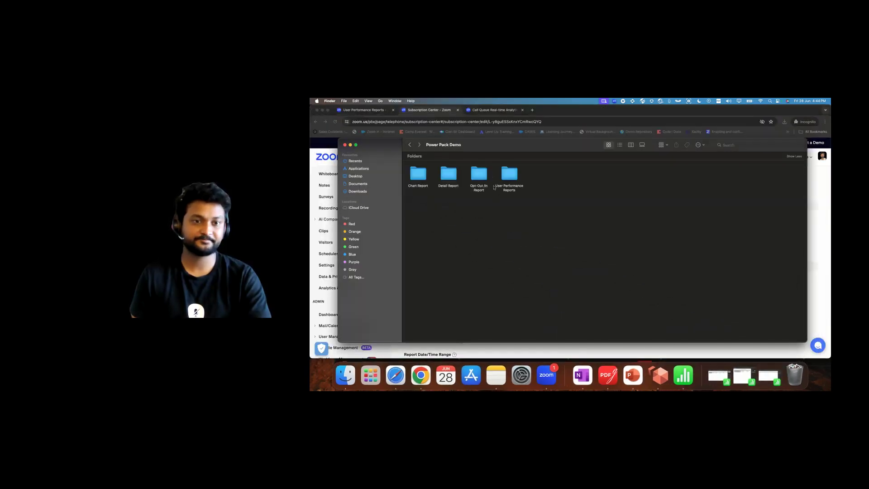
Open the exported call queue historical detail report from the Detail Report folder, show it full screen and select the first call's destination
double_click(448, 174)
double_click(419, 173)
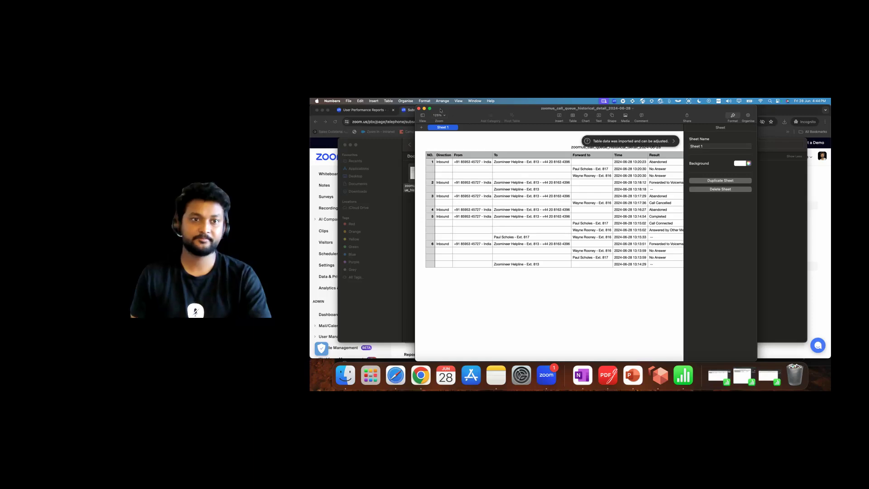
left_click(430, 109)
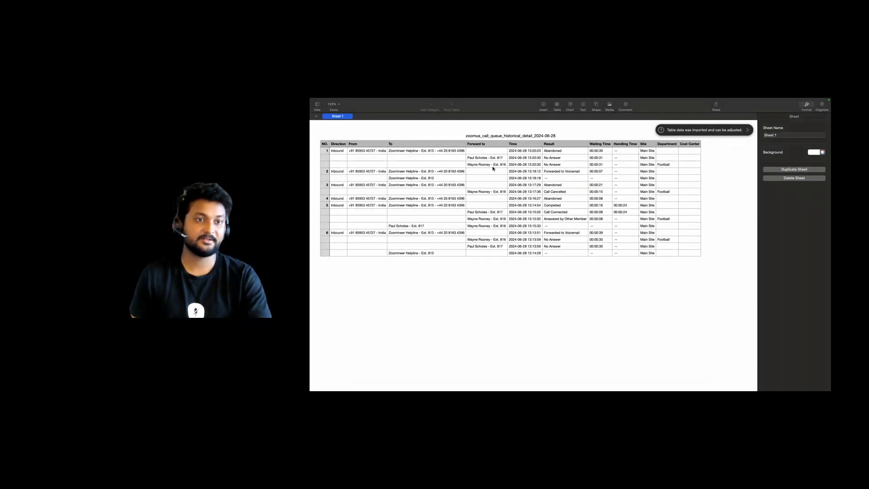
left_click(435, 151)
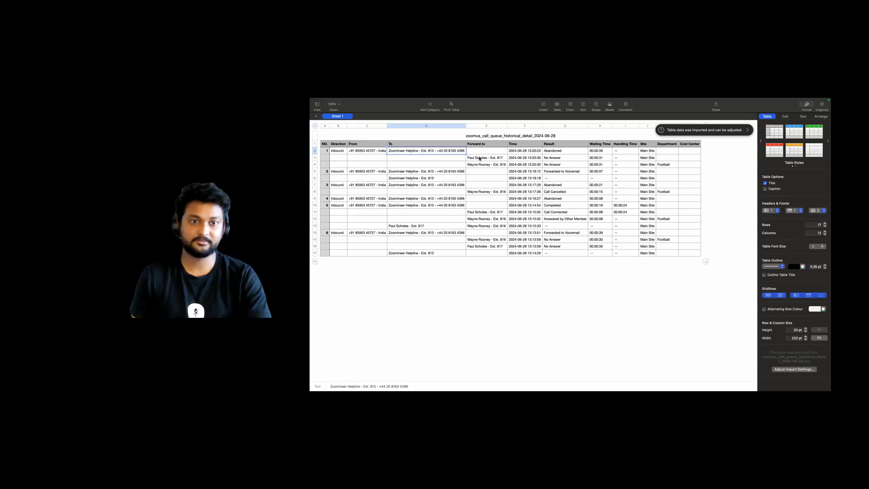
Examine the call queue detail report's call results from the first call down and the handling times of the completed call
left_click(412, 258)
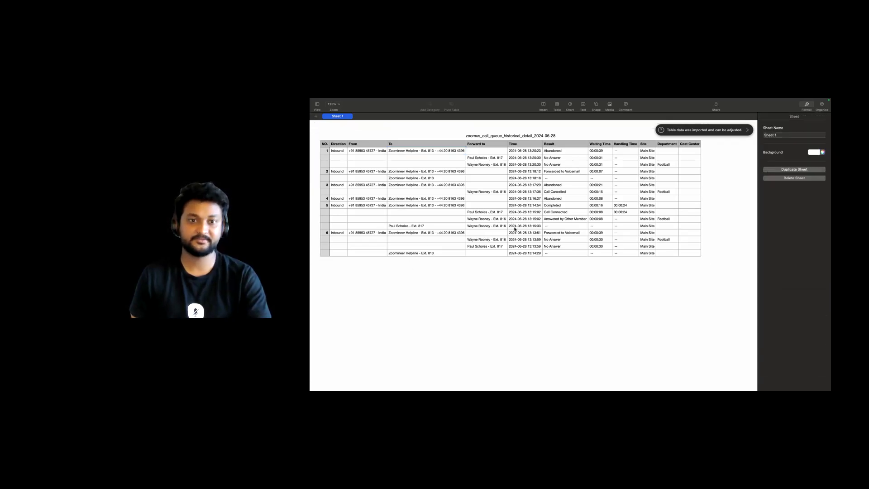
left_click_drag(529, 151, 579, 160)
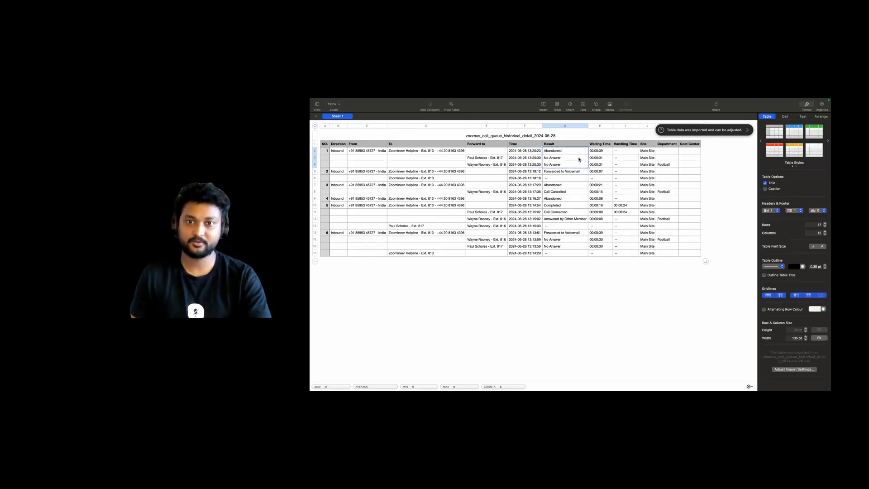
left_click_drag(624, 206, 625, 211)
left_click(544, 276)
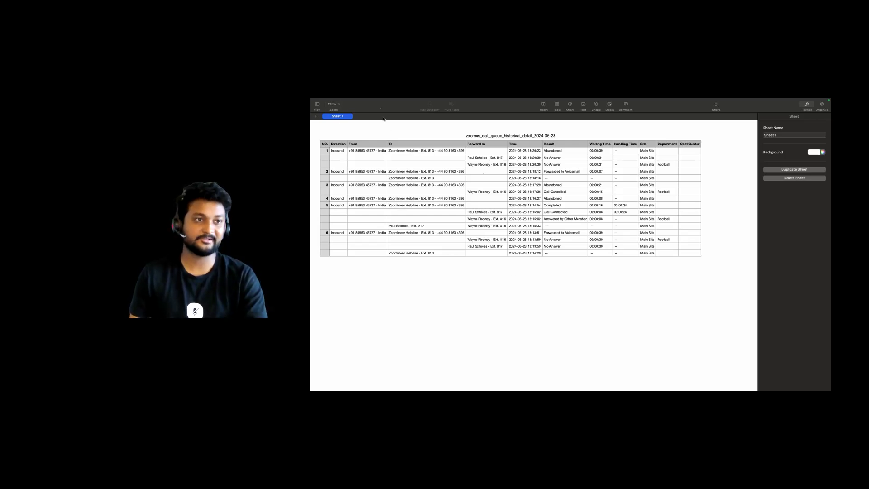
Take the call queue historical detail spreadsheet out of full screen and minimize it
left_click(317, 100)
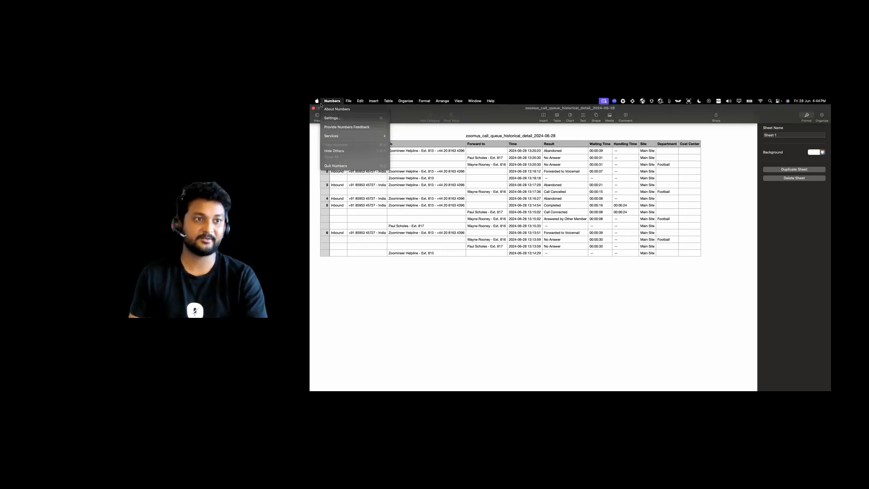
left_click(332, 108)
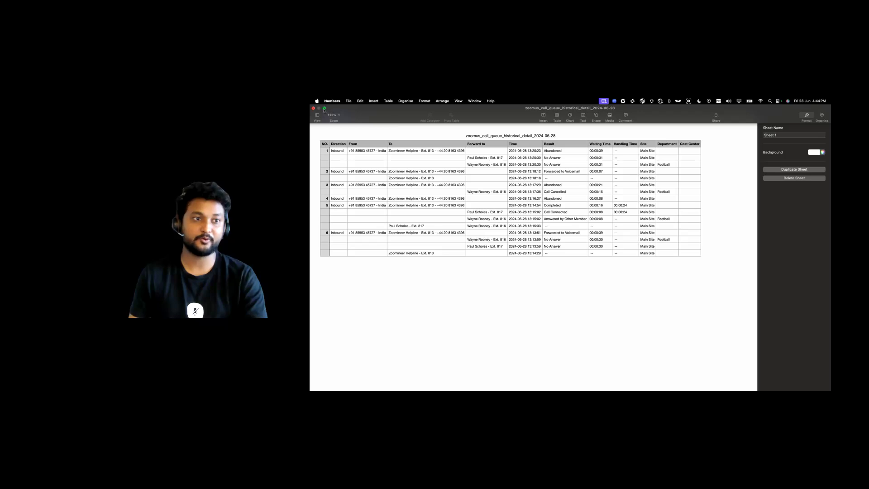
left_click(324, 109)
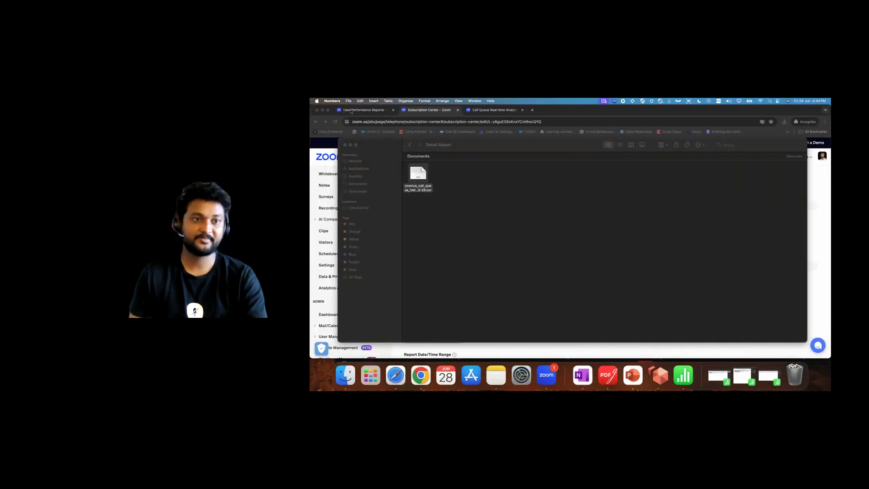
Switch to Chrome, view the Call Queue Wallboard, and return to the User Performance Reports page
left_click(353, 119)
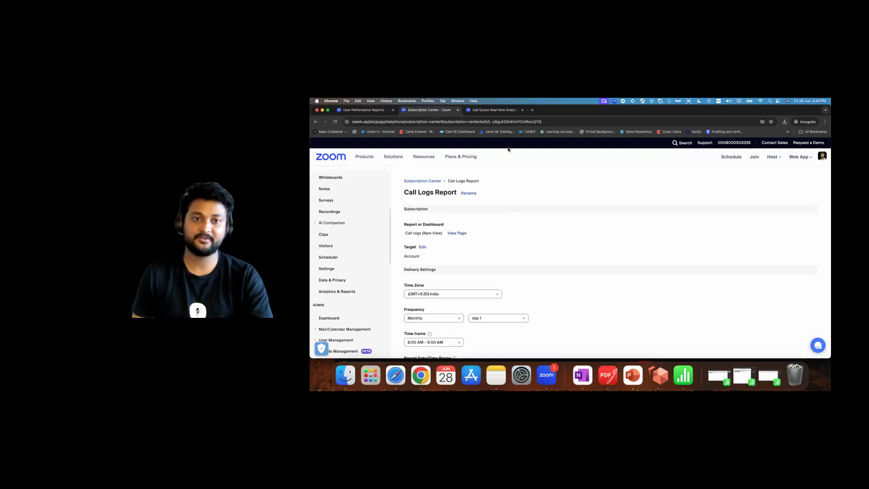
left_click(494, 110)
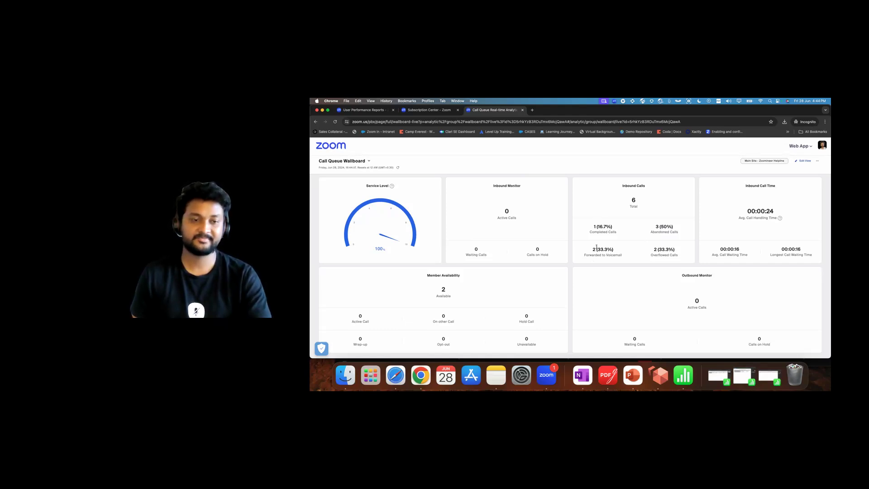
key("super+1")
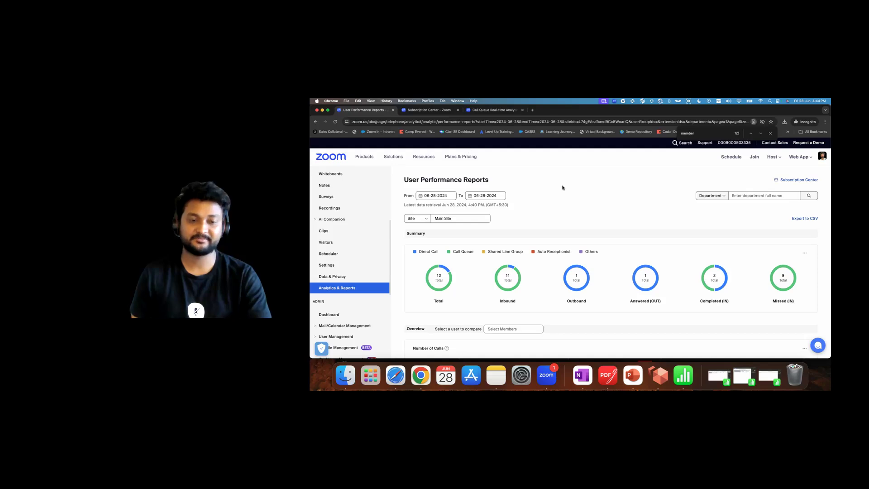